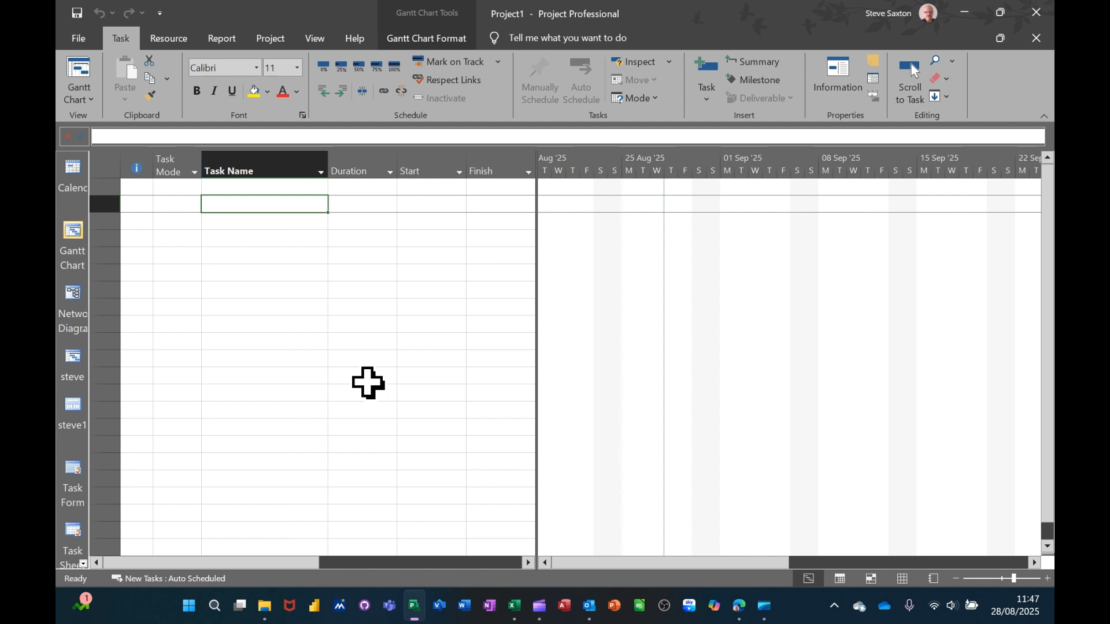
# Enter four tasks in the first rows of the task table: Project A, task 1, Task 2 and Task 3
pyautogui.click(249, 190)
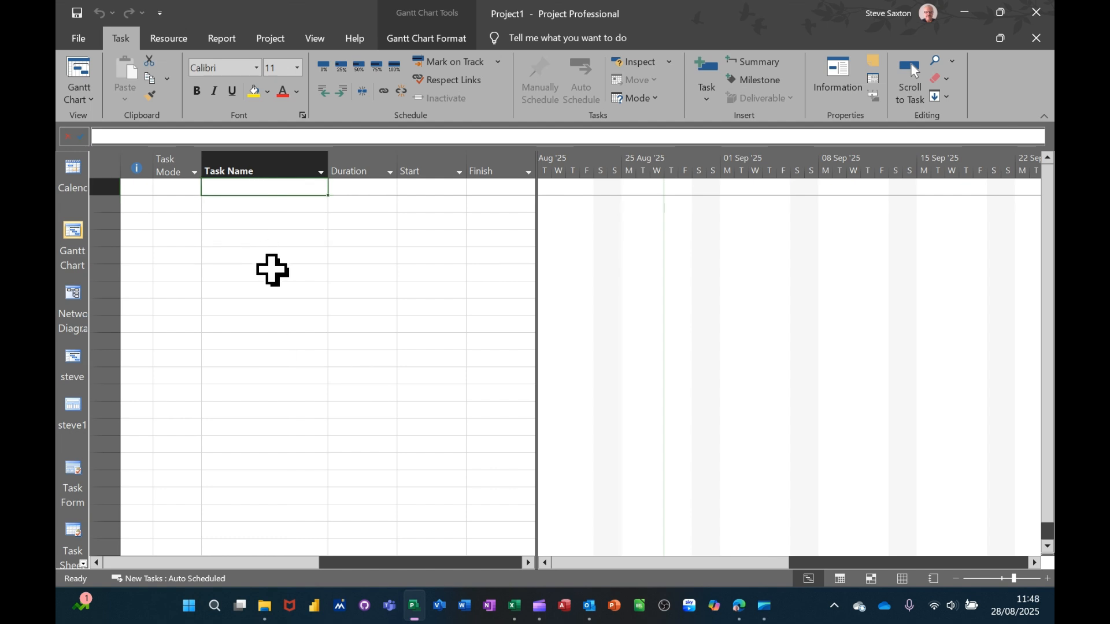
pyautogui.write('Project')
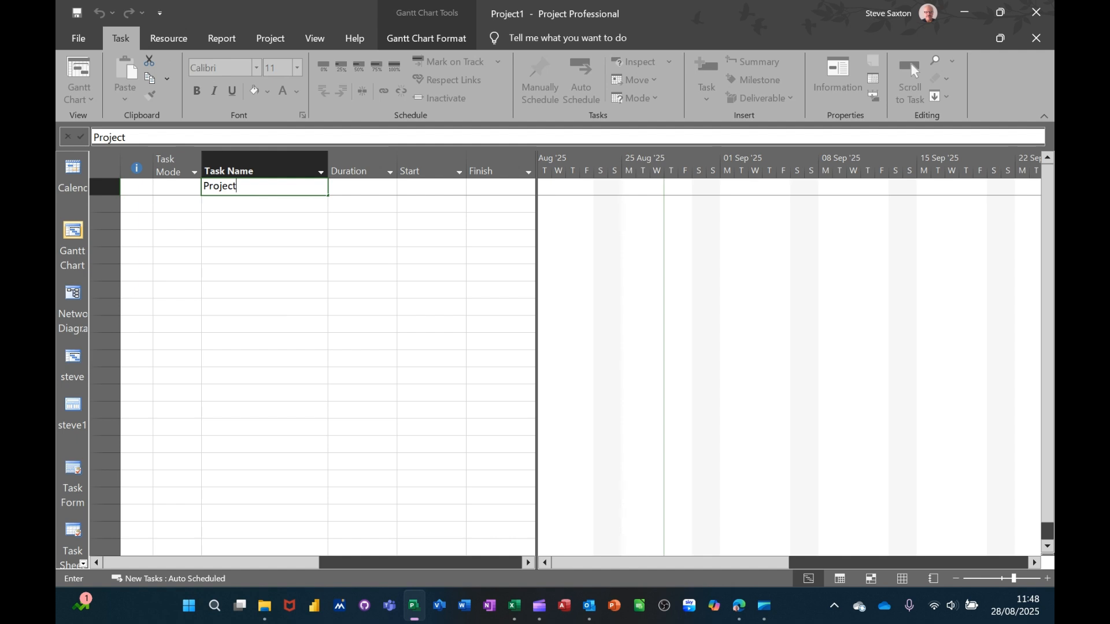
pyautogui.write('A')
pyautogui.press('Return')
pyautogui.write('ta')
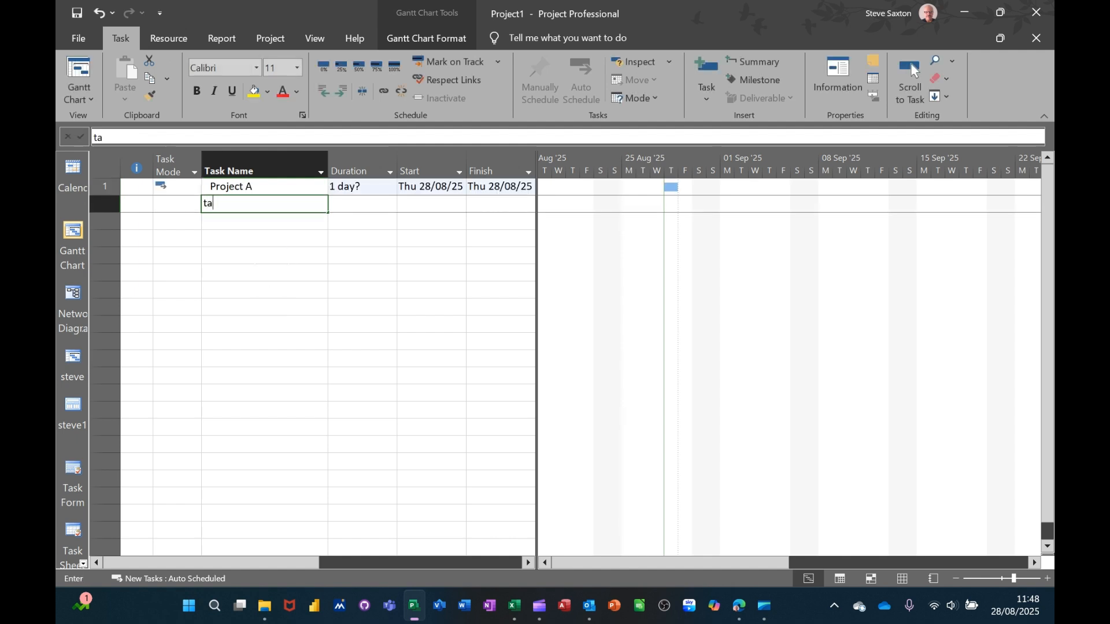
pyautogui.write('sk 1')
pyautogui.press('Return')
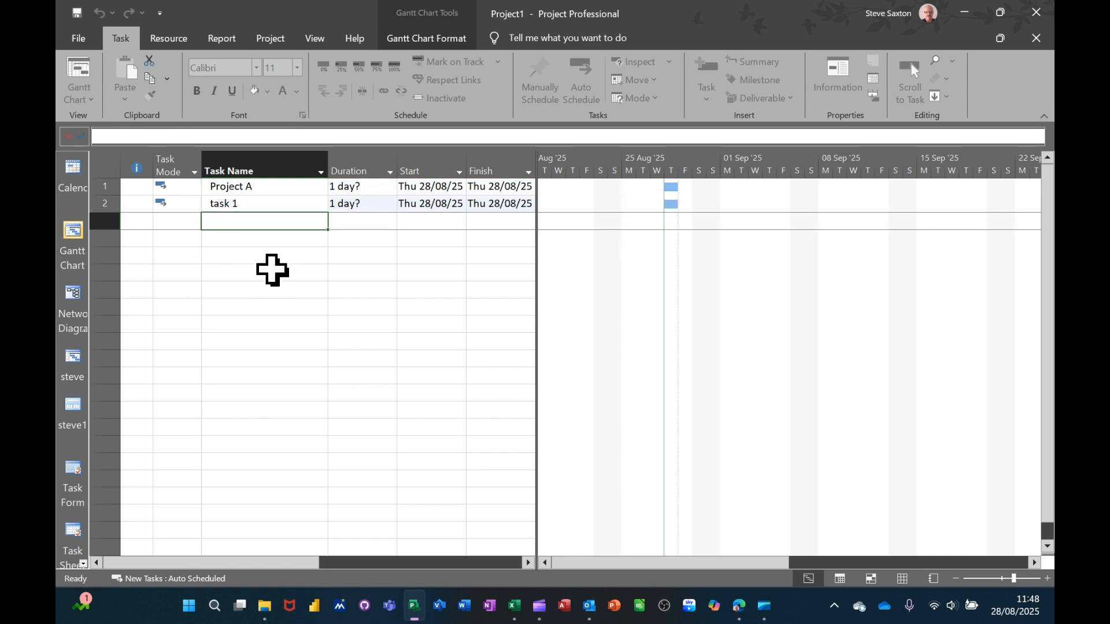
pyautogui.write('Task 2')
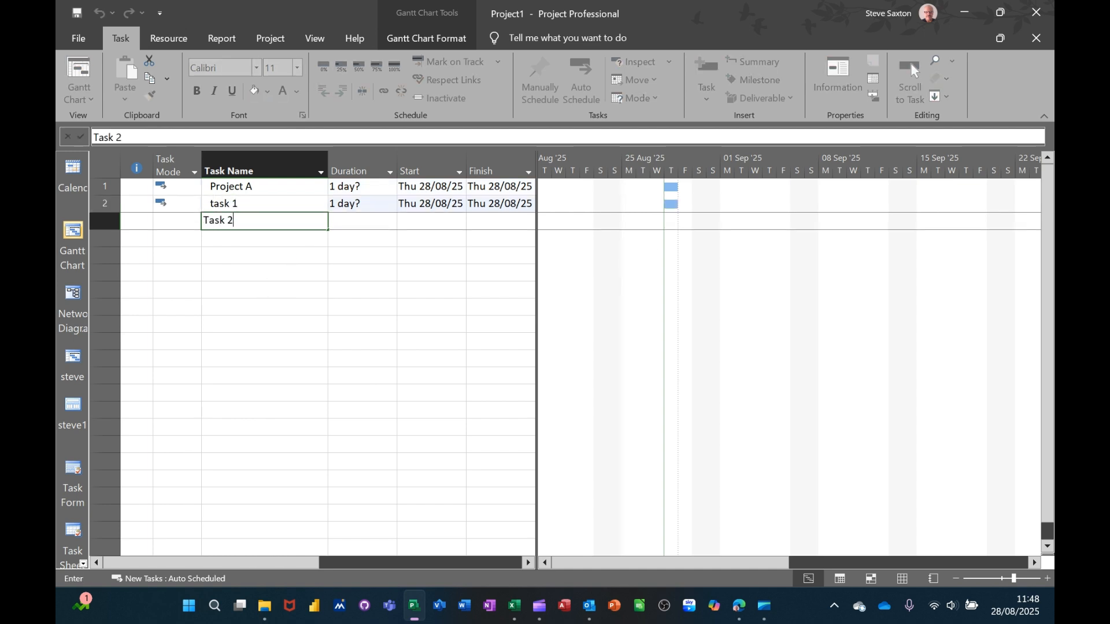
pyautogui.press('Return')
pyautogui.write('Task')
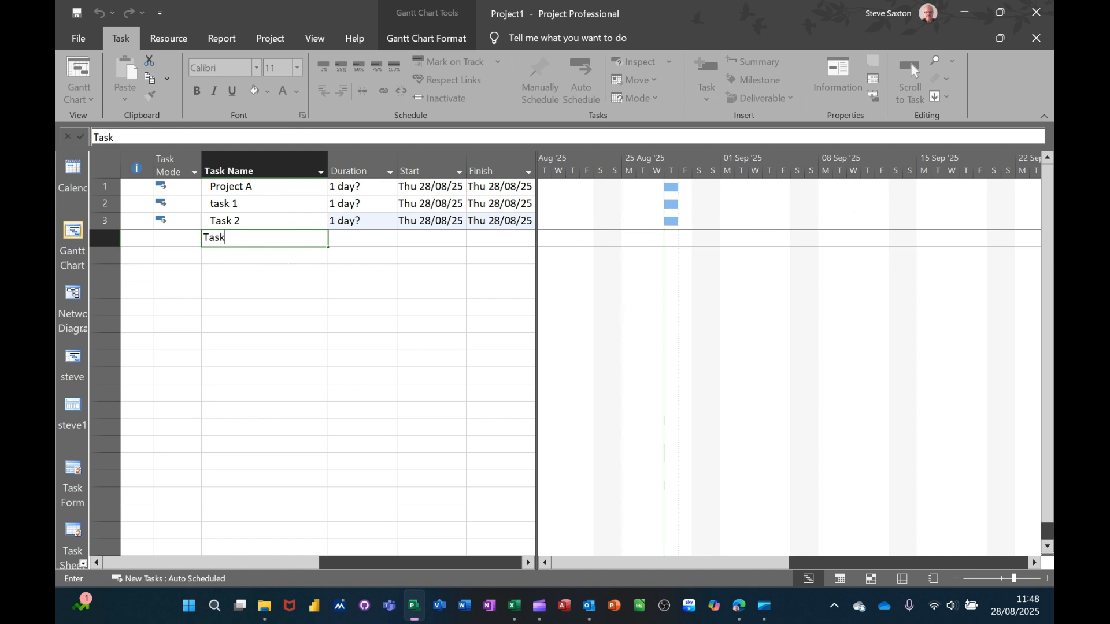
pyautogui.write(' 3')
pyautogui.press('Return')
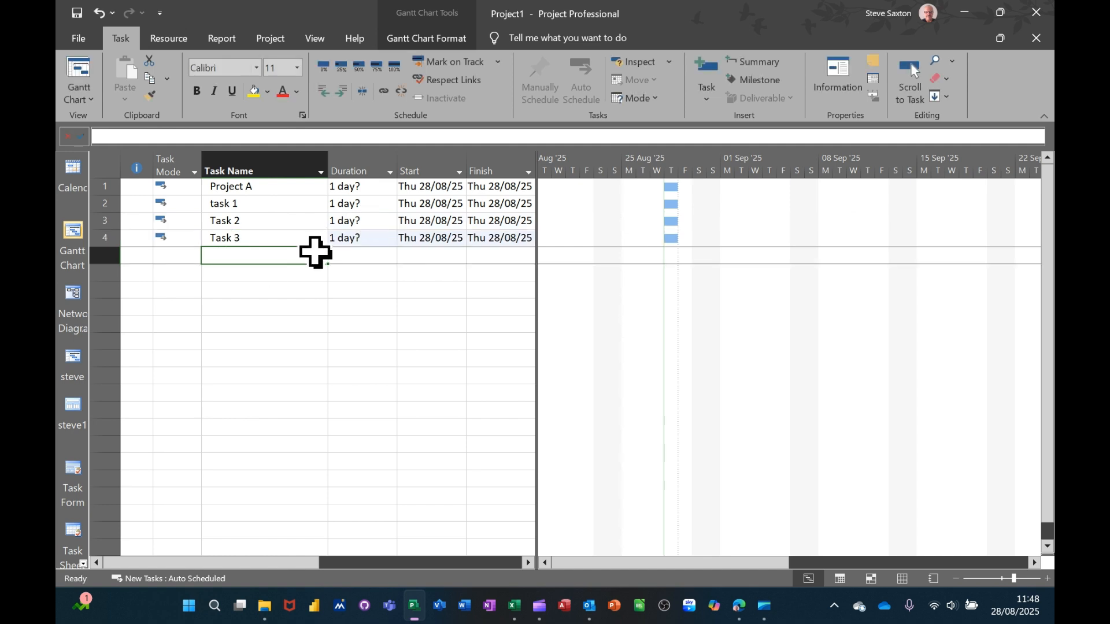
# Indent task 1, Task 2 and Task 3 together as subtasks of Project A
pyautogui.click(104, 205)
pyautogui.moveTo(95, 205); pyautogui.dragTo(95, 234)
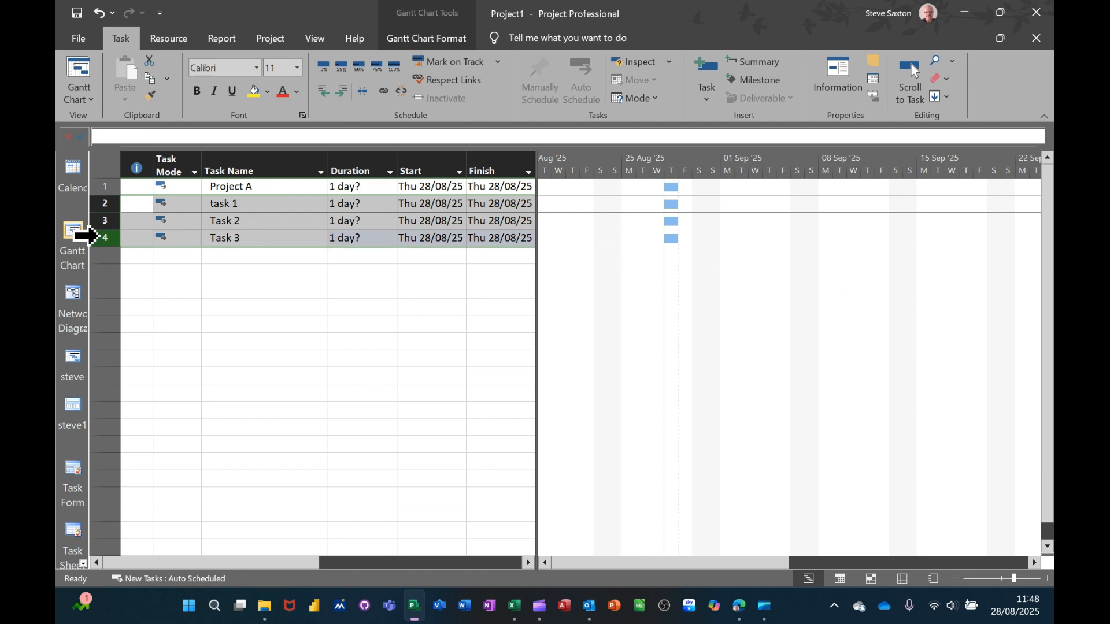
pyautogui.click(342, 91)
# Set the durations of task 1, Task 2 and Task 3 to 2, 3 and 2 days
pyautogui.click(357, 207)
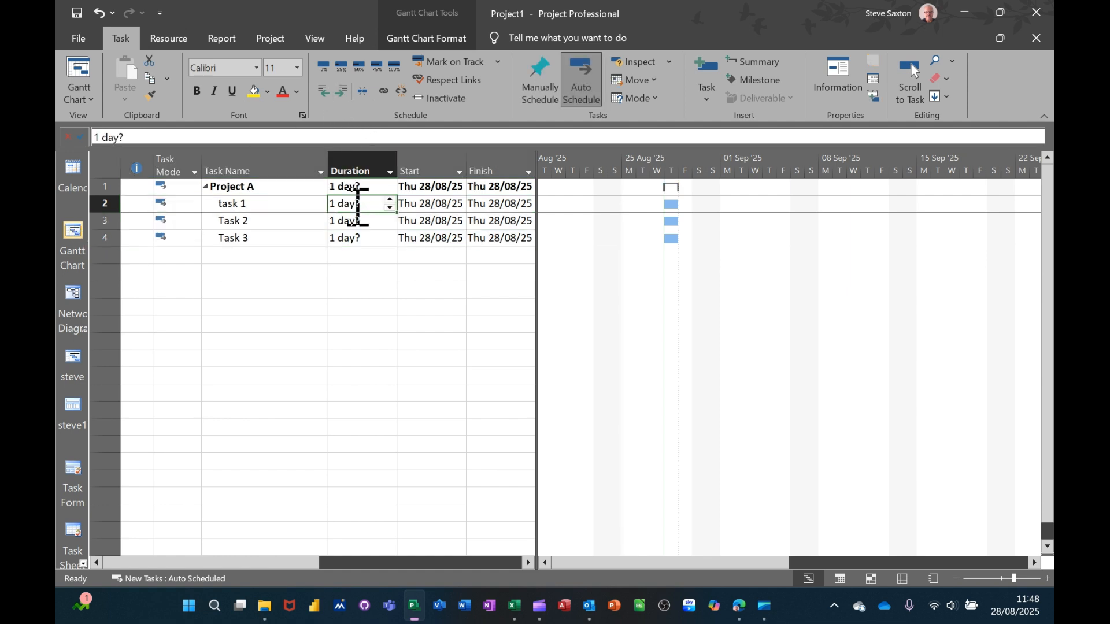
pyautogui.write('2')
pyautogui.press('Return')
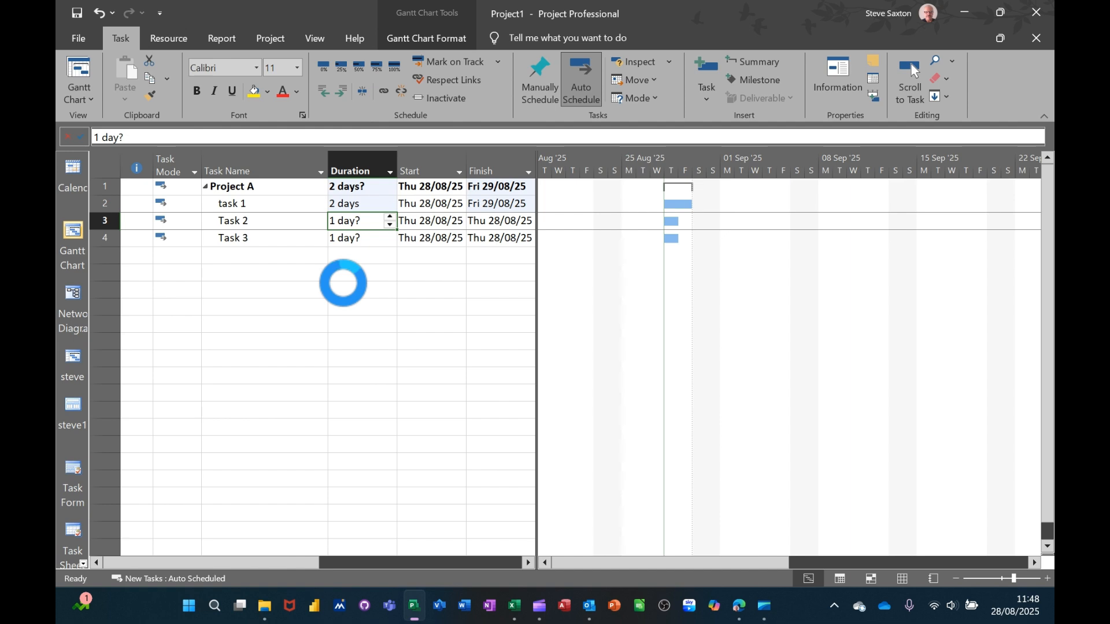
pyautogui.write('3')
pyautogui.press('Return')
pyautogui.write('2')
pyautogui.press('Return')
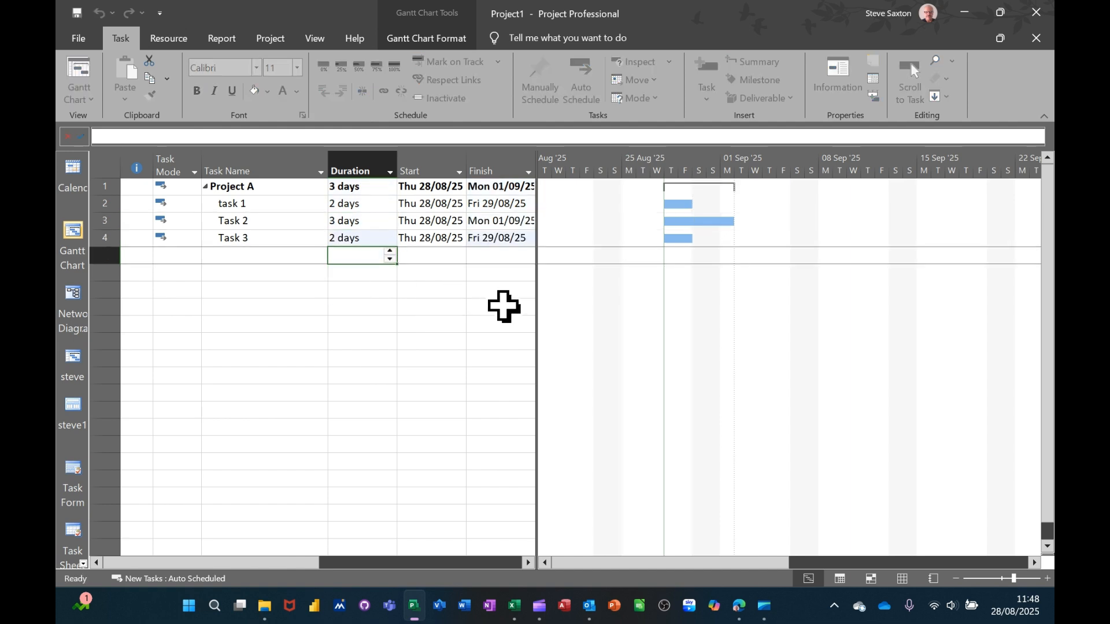
# Widen the task table to reach the predecessors, and enter predecessor 2 for Task 2 and 3 for Task 3
pyautogui.moveTo(535, 302); pyautogui.dragTo(648, 303)
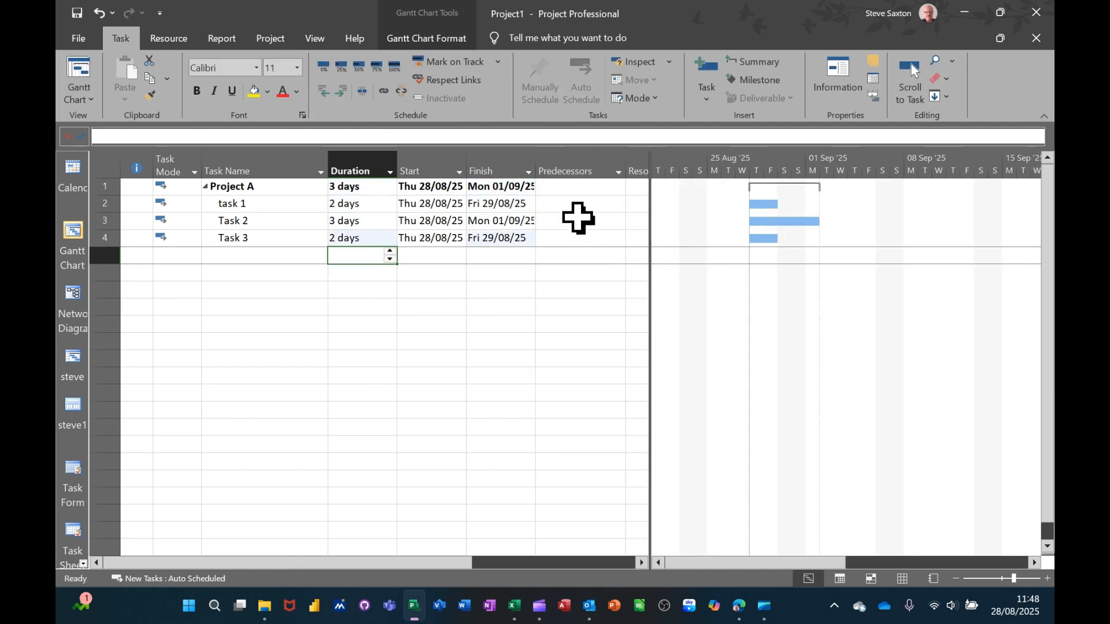
pyautogui.click(558, 219)
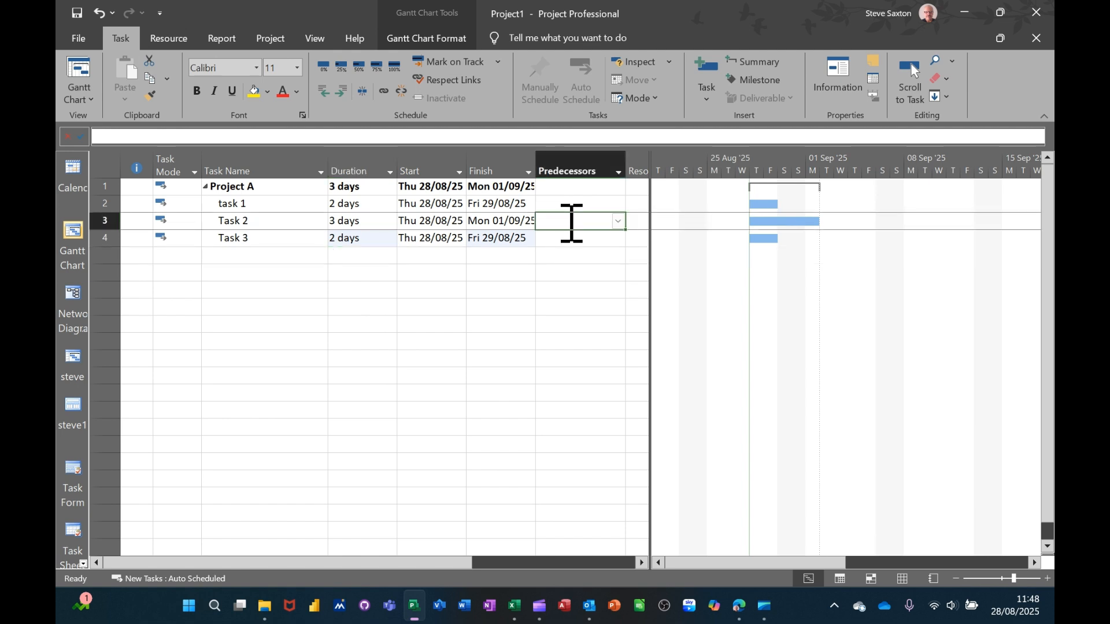
pyautogui.write('2')
pyautogui.press('Return')
pyautogui.write('3')
pyautogui.press('Return')
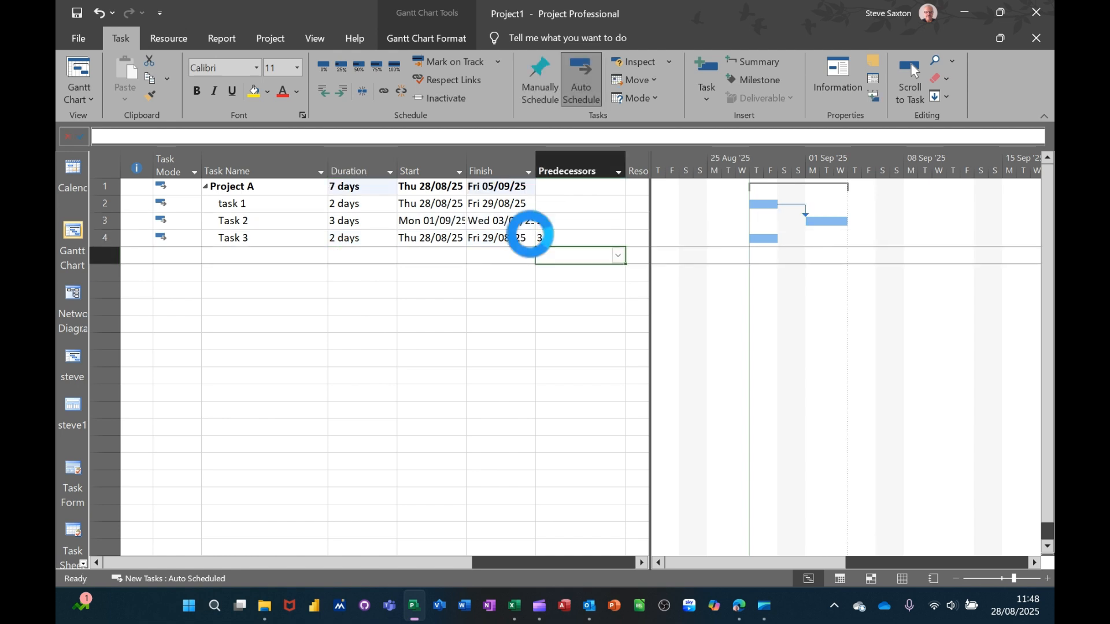
# Change the bar style of normal tasks so the Name field is the text on the right of each Gantt bar
pyautogui.doubleClick(727, 303)
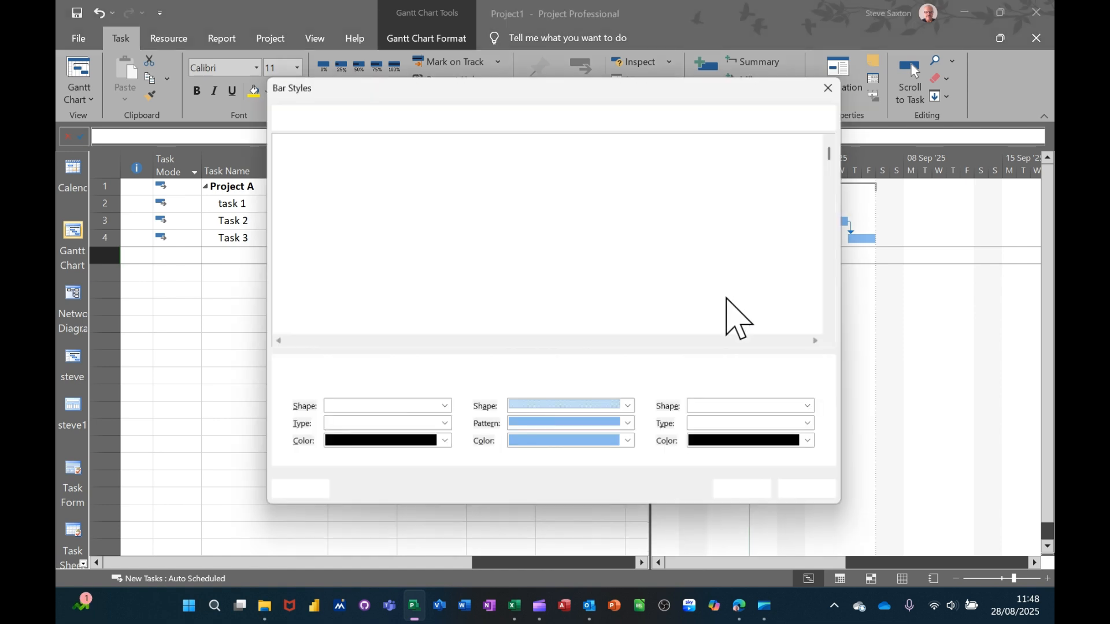
pyautogui.click(279, 364)
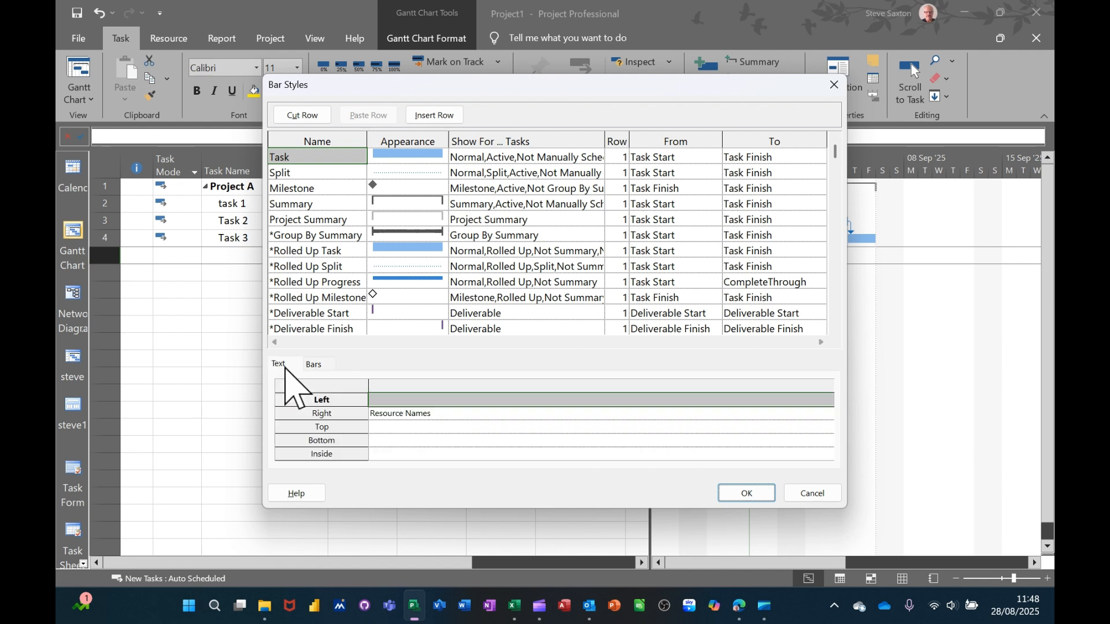
pyautogui.click(408, 413)
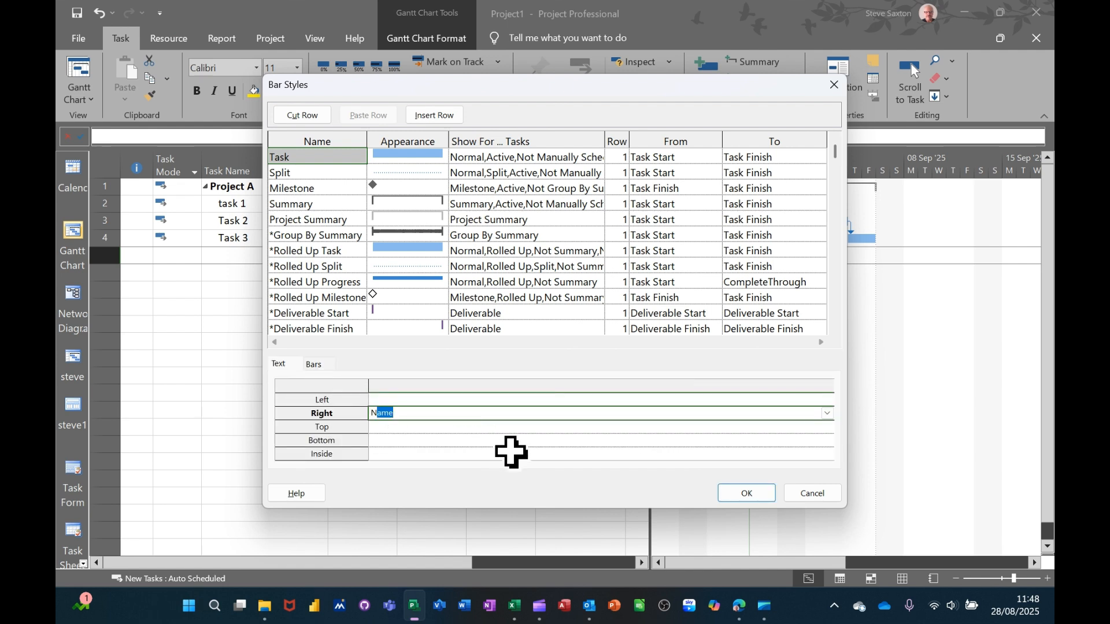
pyautogui.click(746, 493)
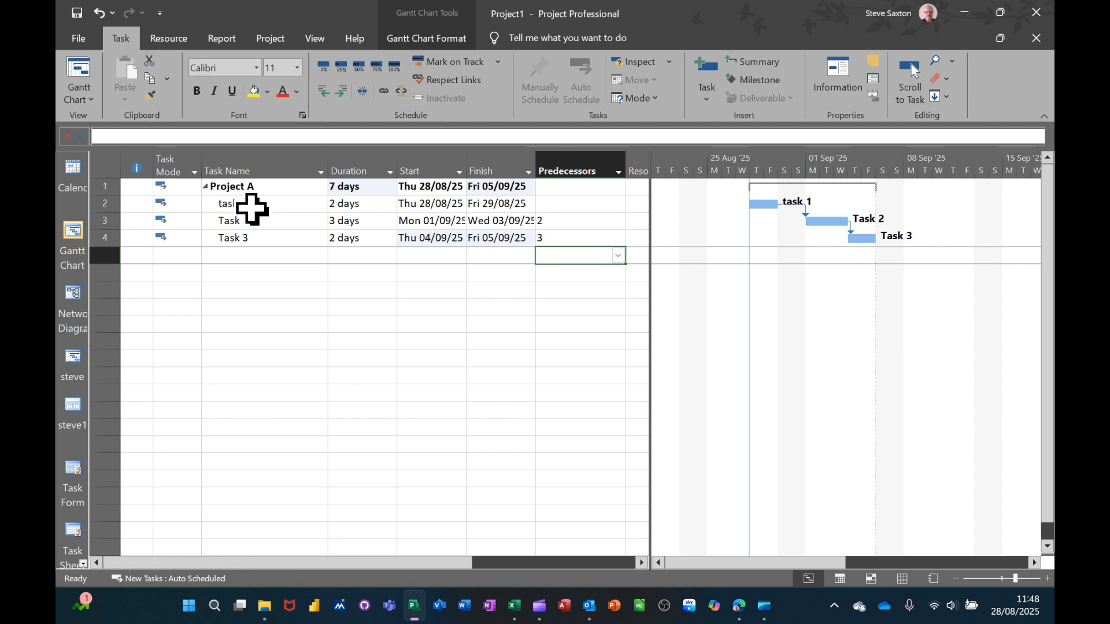
# Review task 1's general, predecessor, resource and advanced information, and enter "Specification" in its notes
pyautogui.click(255, 207)
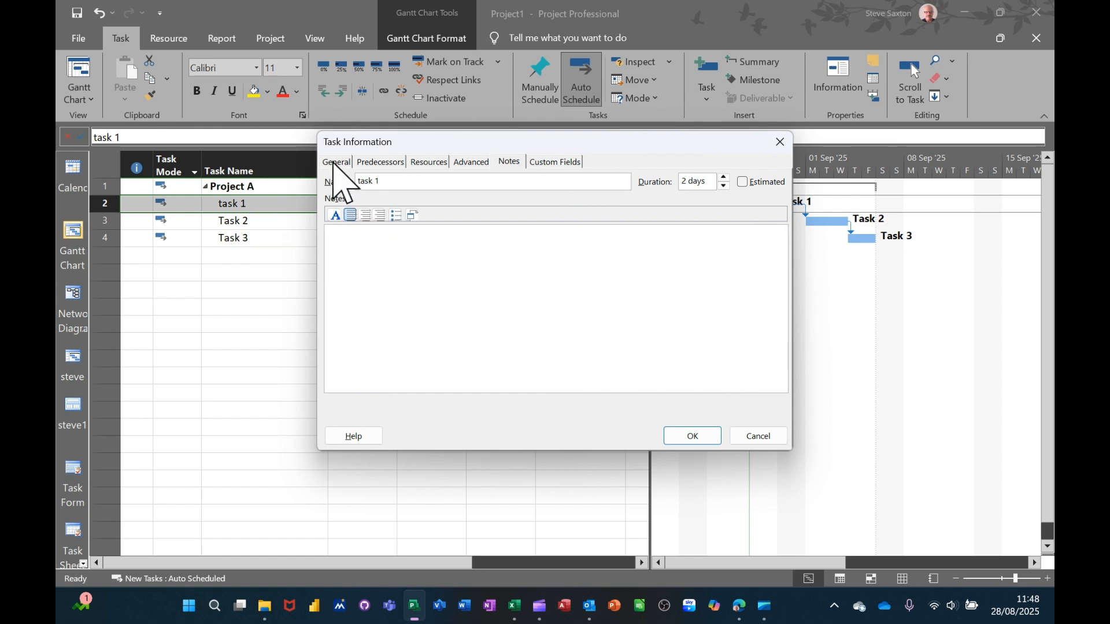
pyautogui.click(335, 163)
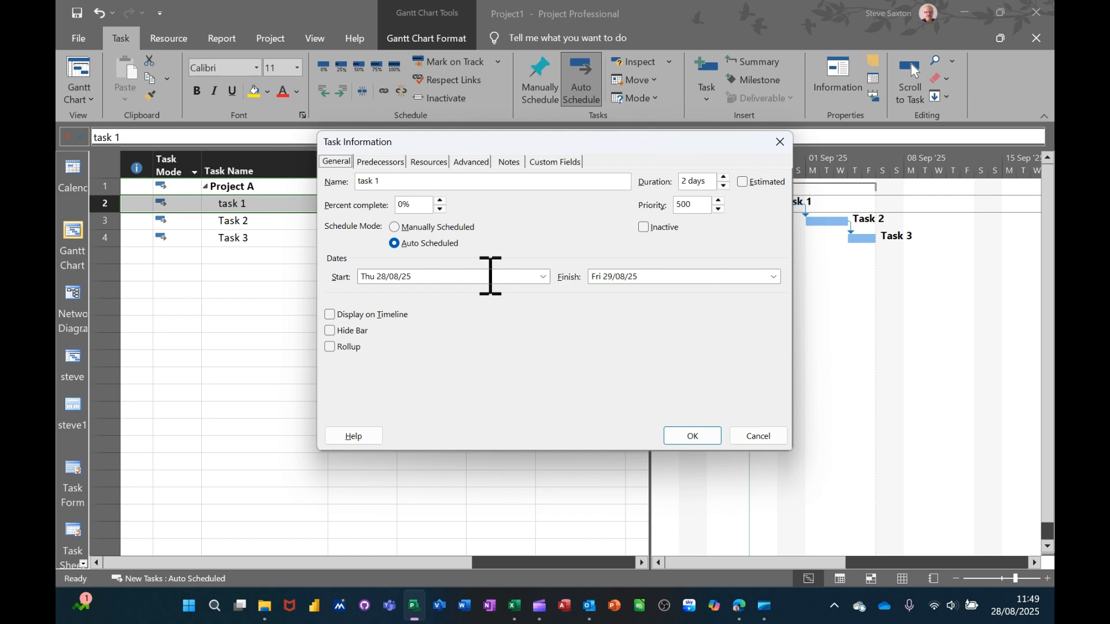
pyautogui.click(377, 162)
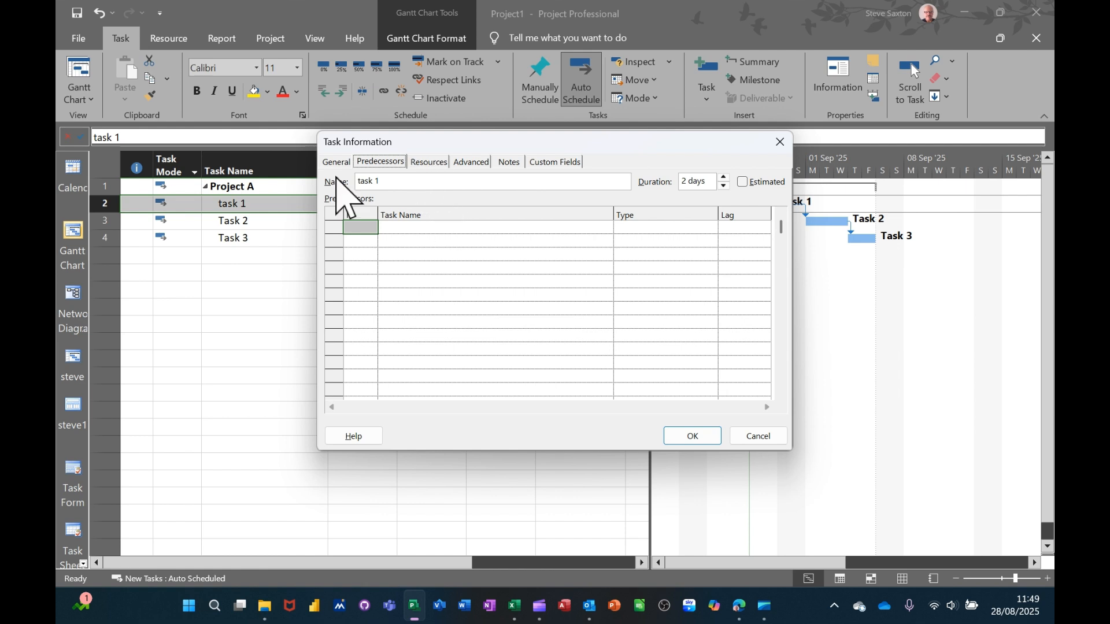
pyautogui.click(429, 162)
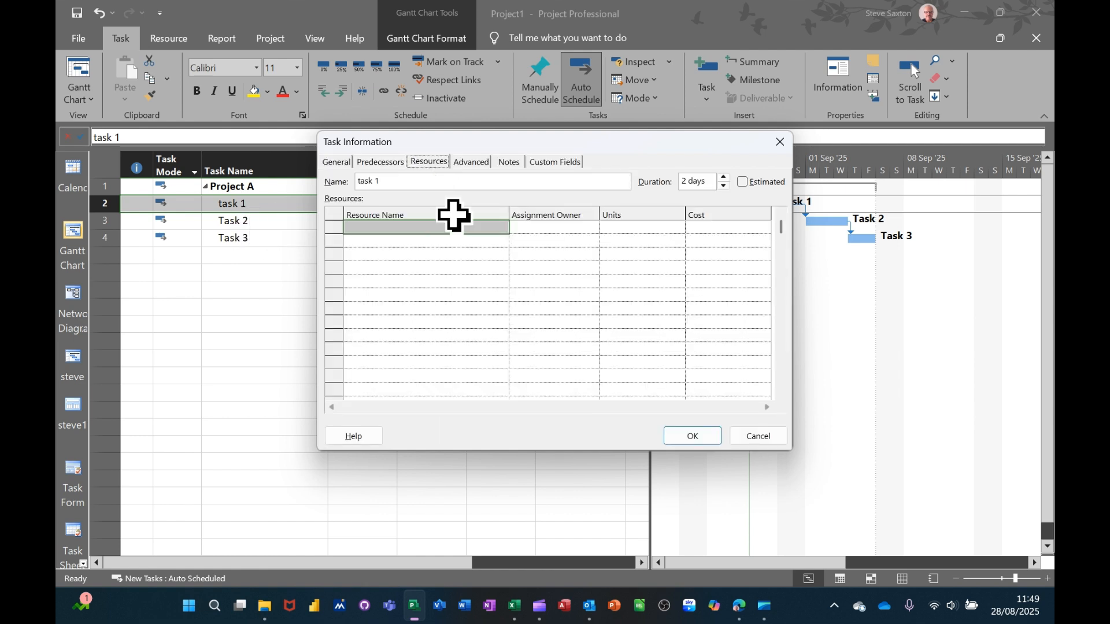
pyautogui.click(466, 163)
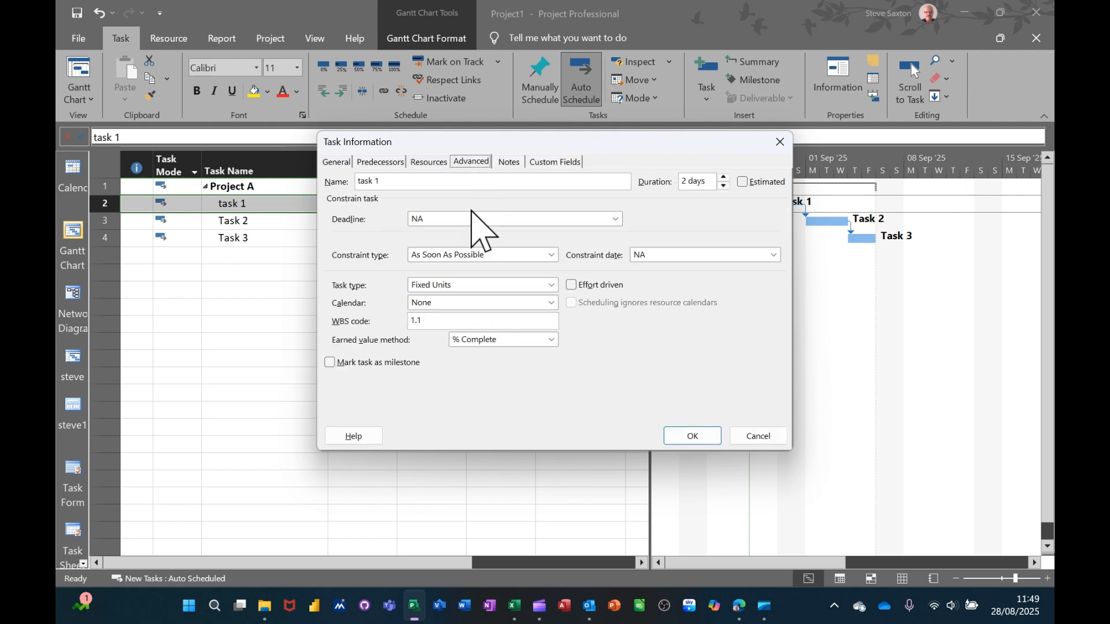
pyautogui.click(508, 163)
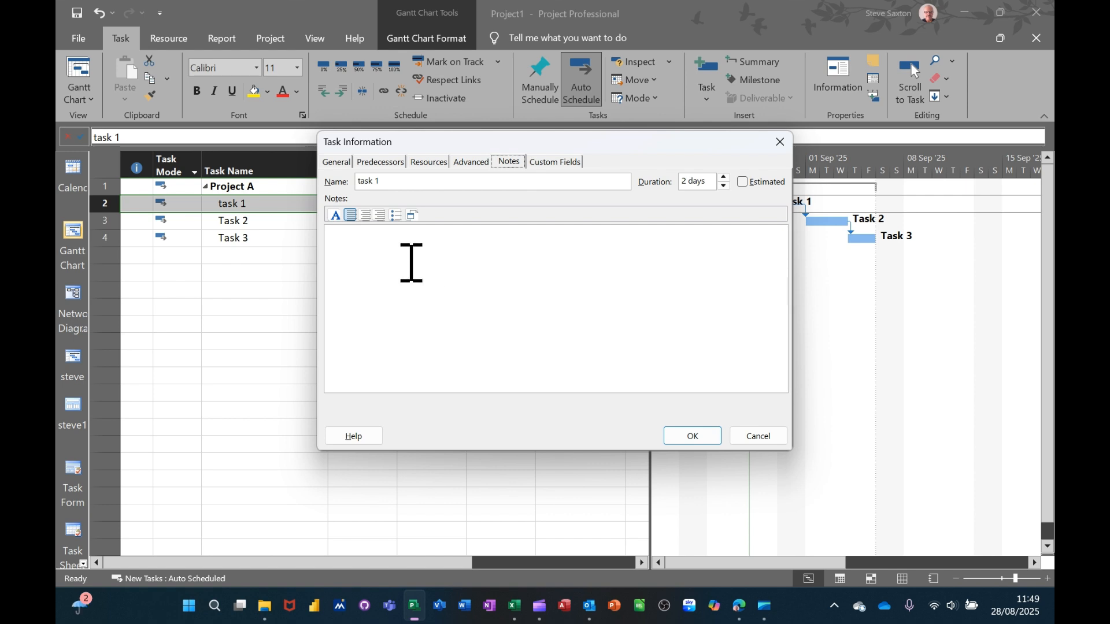
pyautogui.click(378, 247)
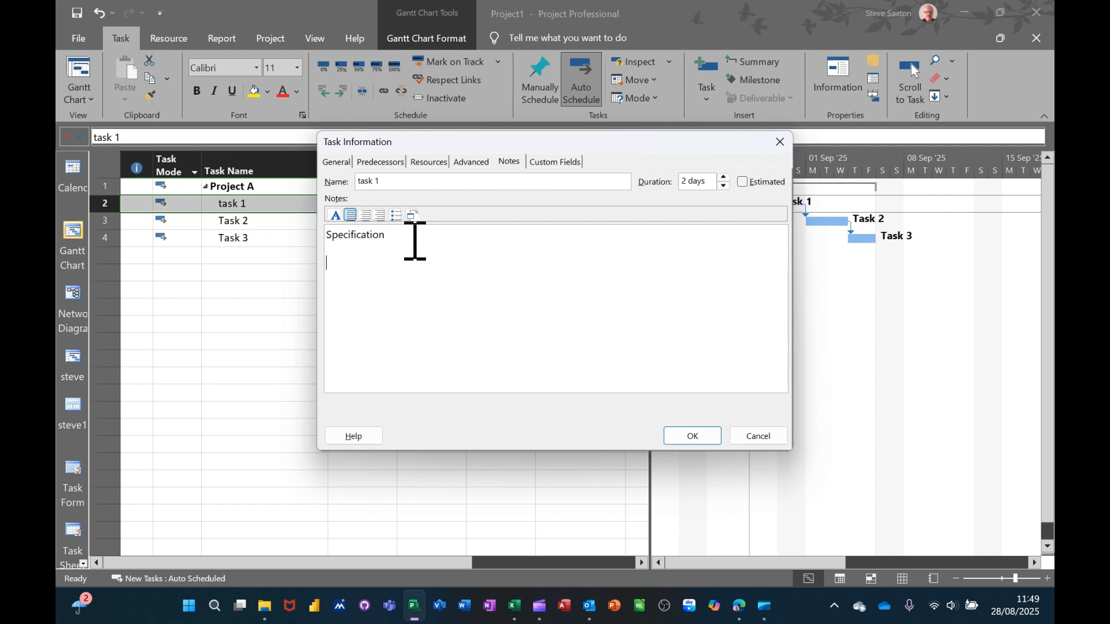
# Start inserting an object from file below the note text and choose the Excel workbook "Premier League table" from Documents as its source
pyautogui.click(412, 215)
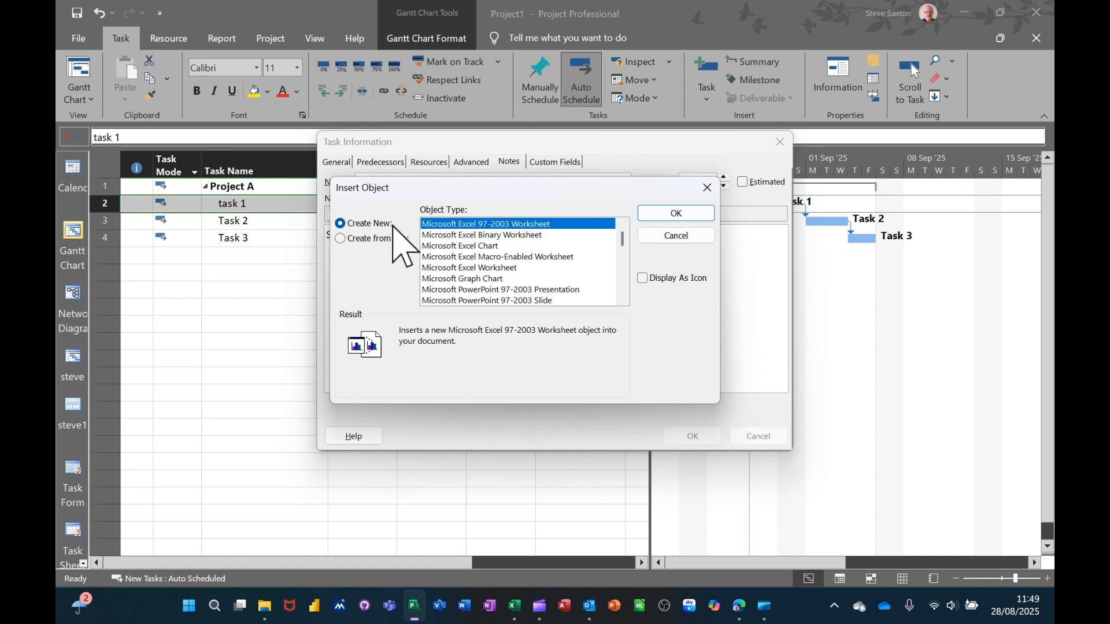
pyautogui.click(341, 238)
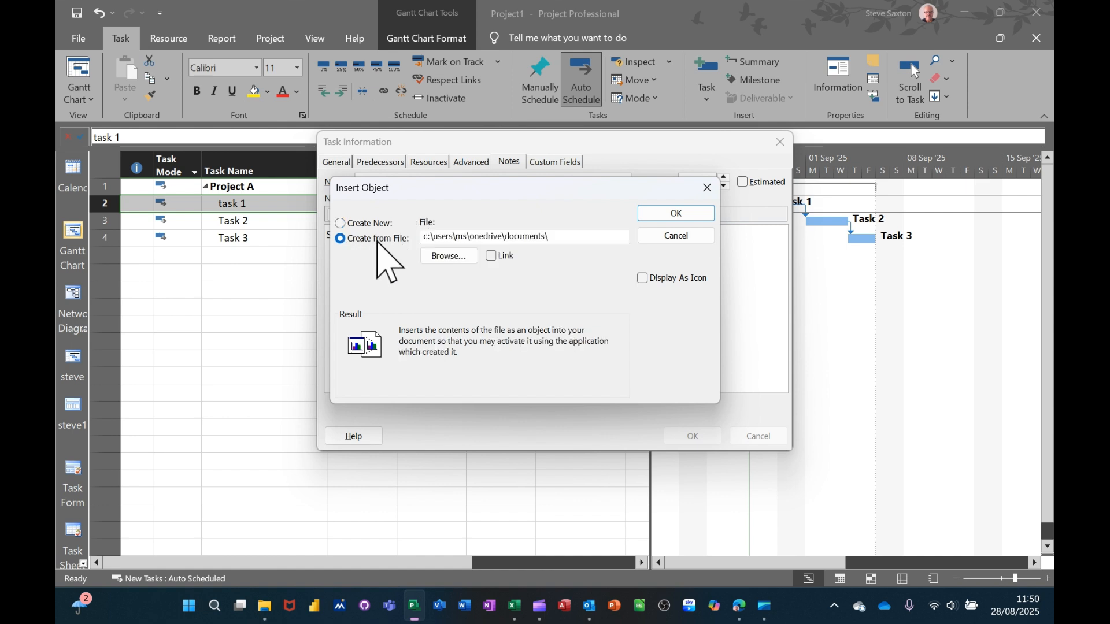
pyautogui.click(438, 258)
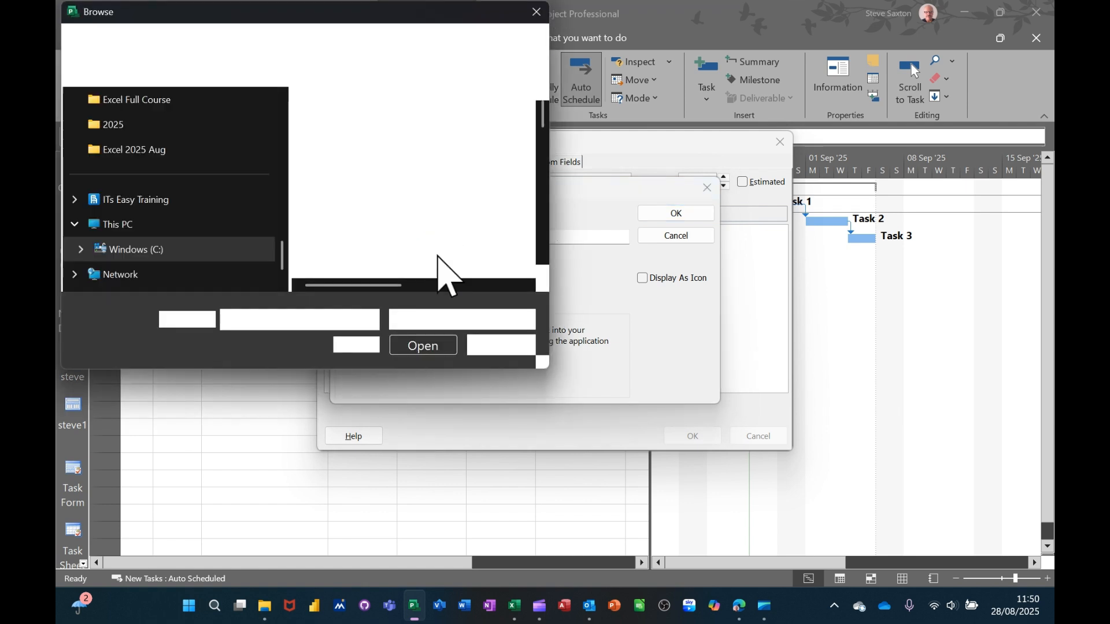
pyautogui.scroll(-5, 432, 235)
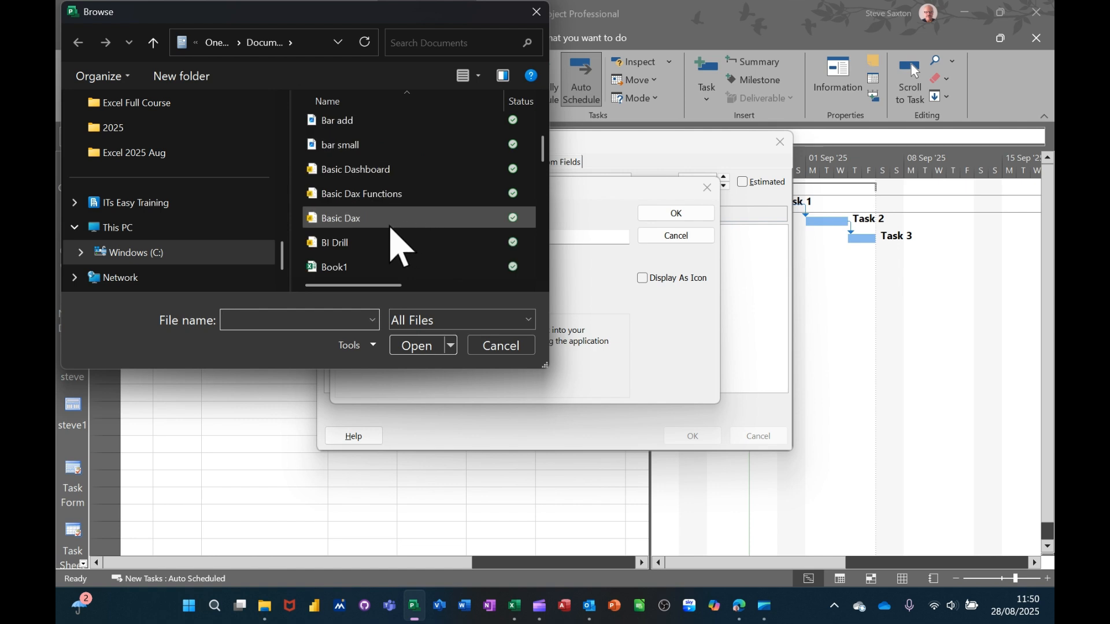
pyautogui.scroll(-3, 402, 245)
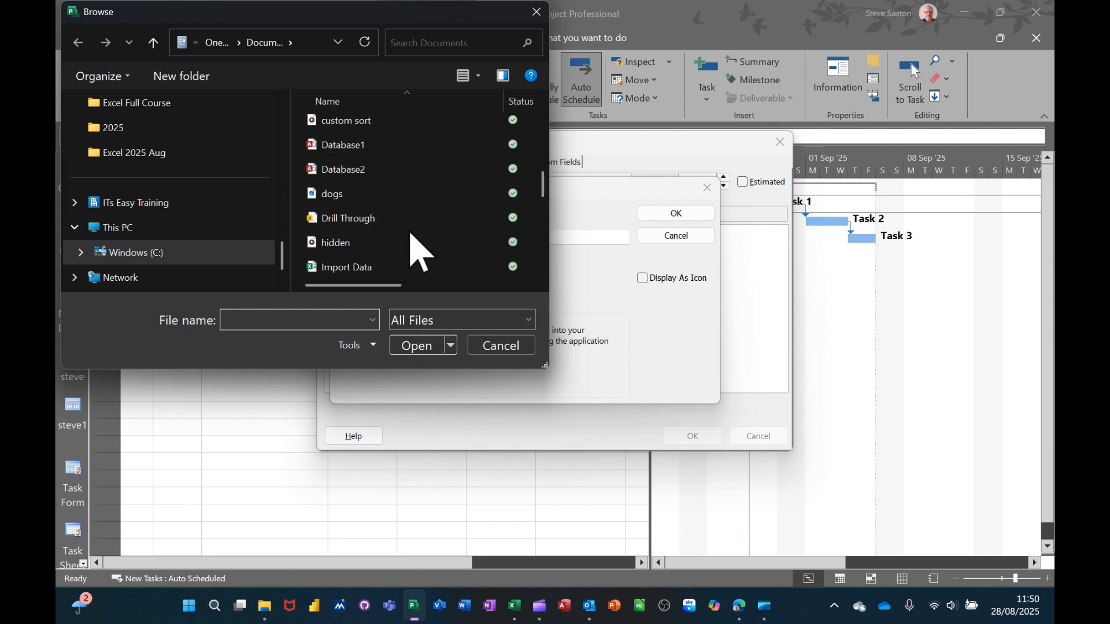
pyautogui.scroll(1, 411, 234)
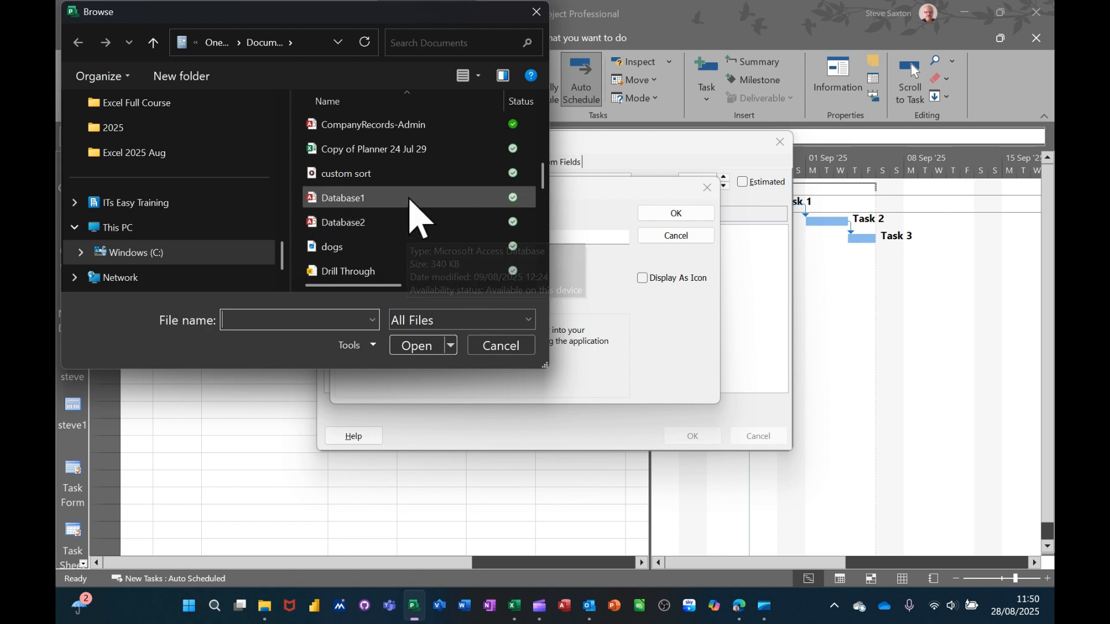
pyautogui.scroll(-2, 421, 216)
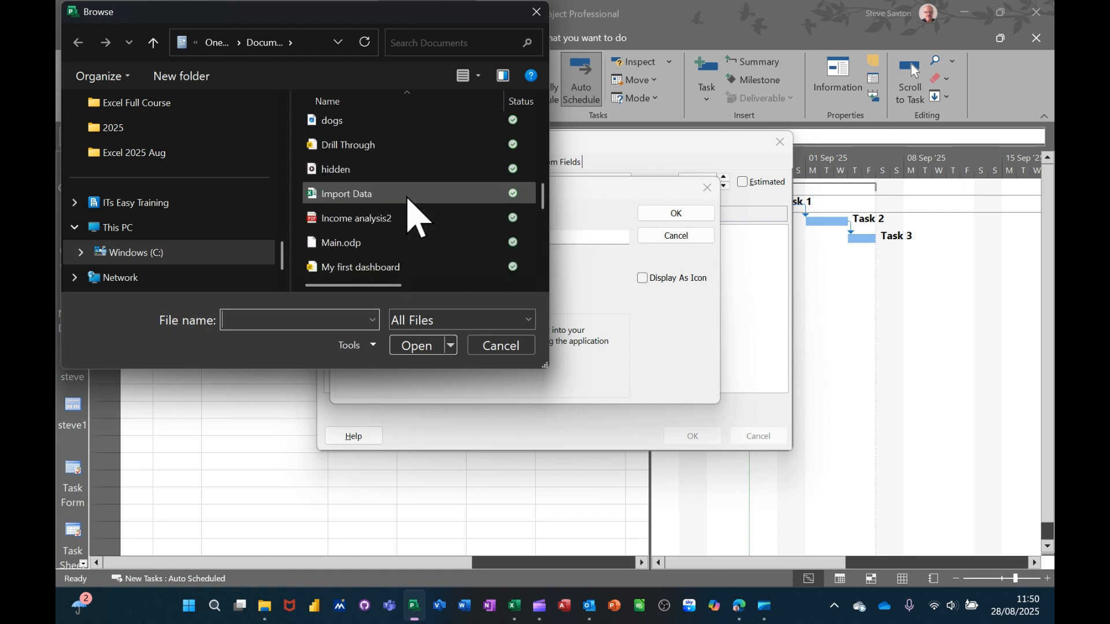
pyautogui.scroll(-2, 407, 202)
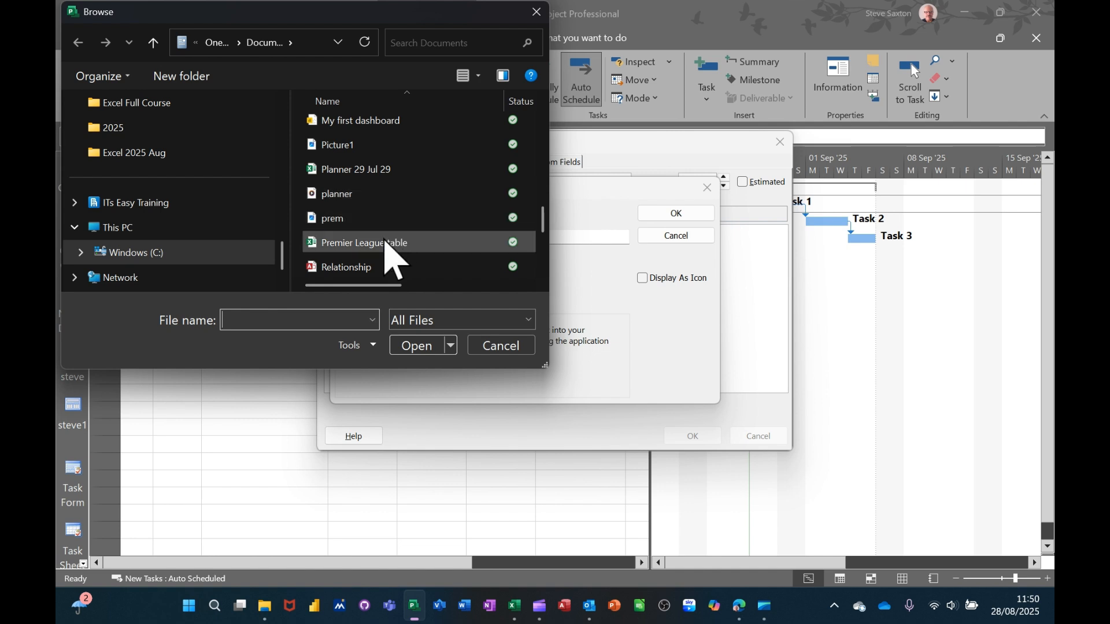
pyautogui.click(338, 246)
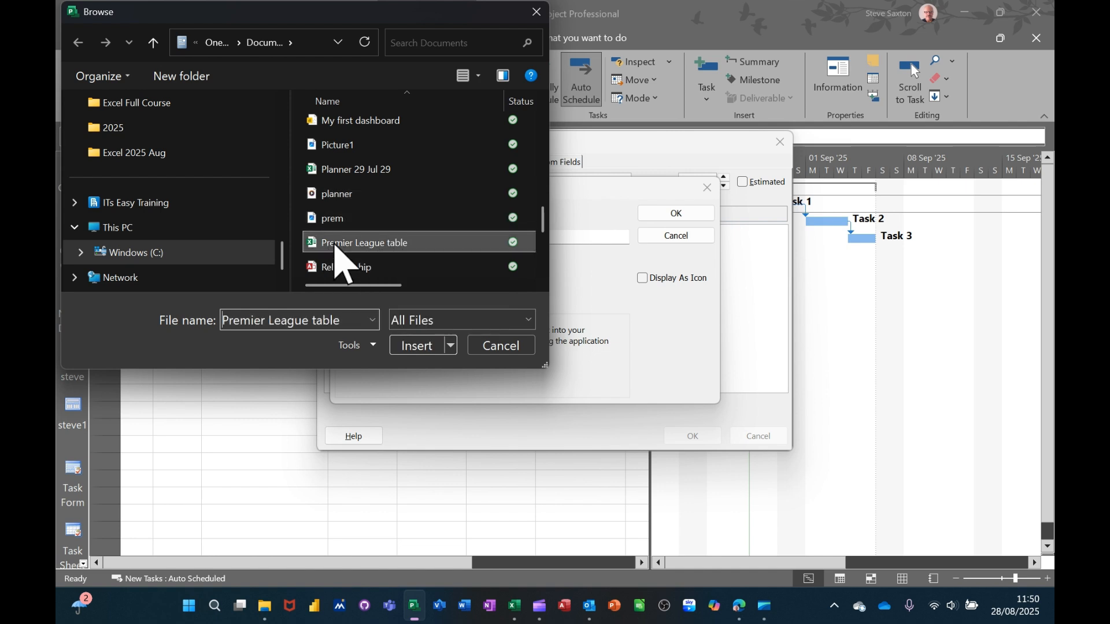
pyautogui.click(420, 350)
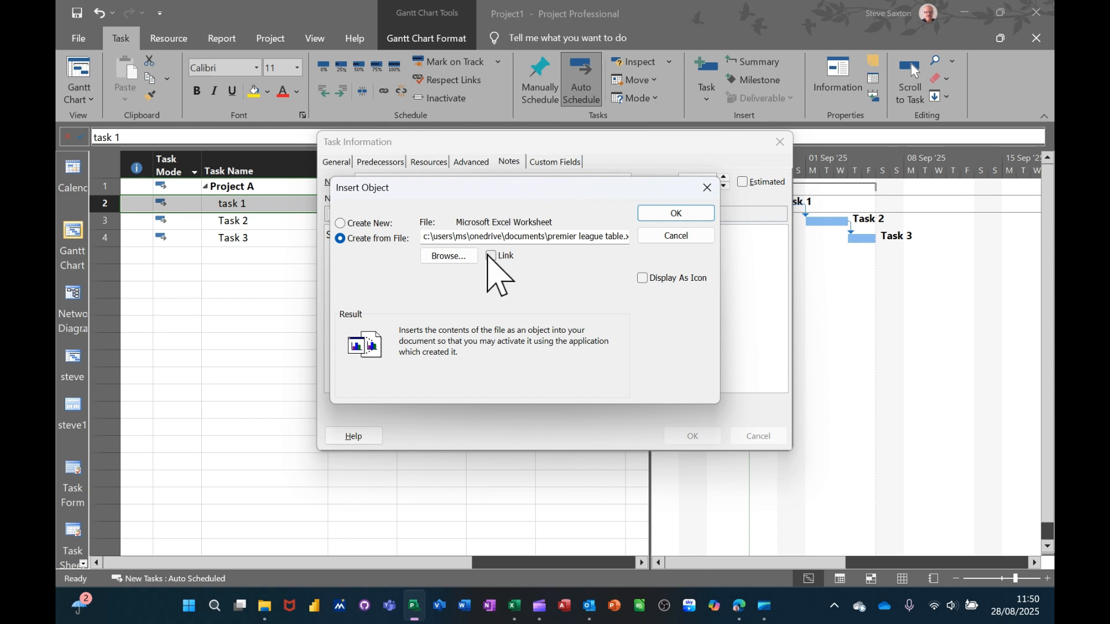
# Insert the chosen Premier League table workbook into task 1's notes as a linked object displayed as an icon
pyautogui.click(491, 256)
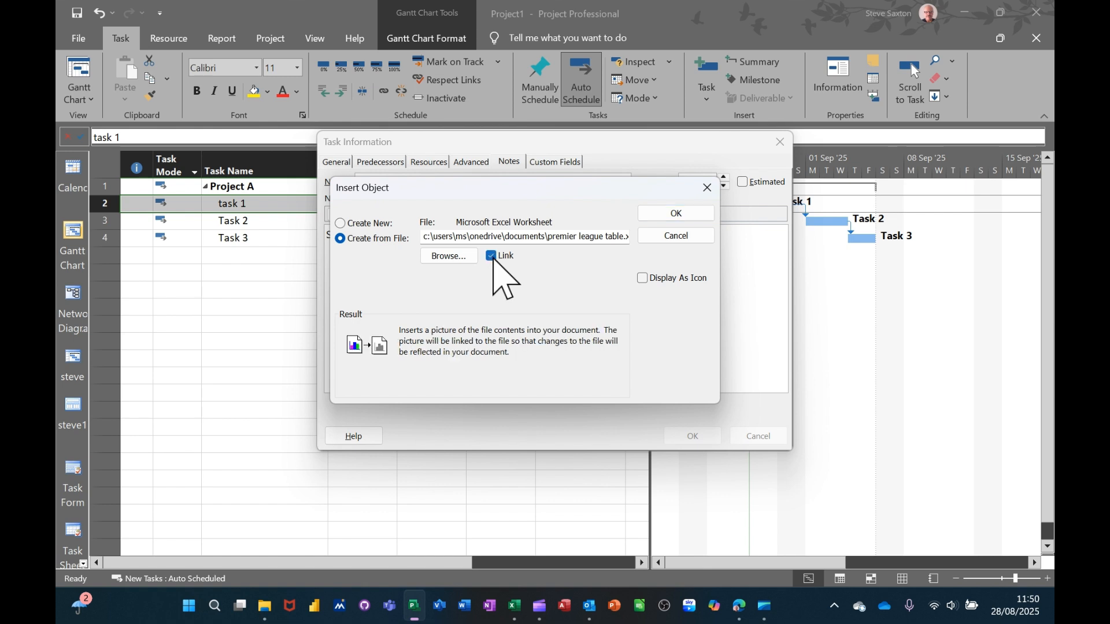
pyautogui.click(642, 278)
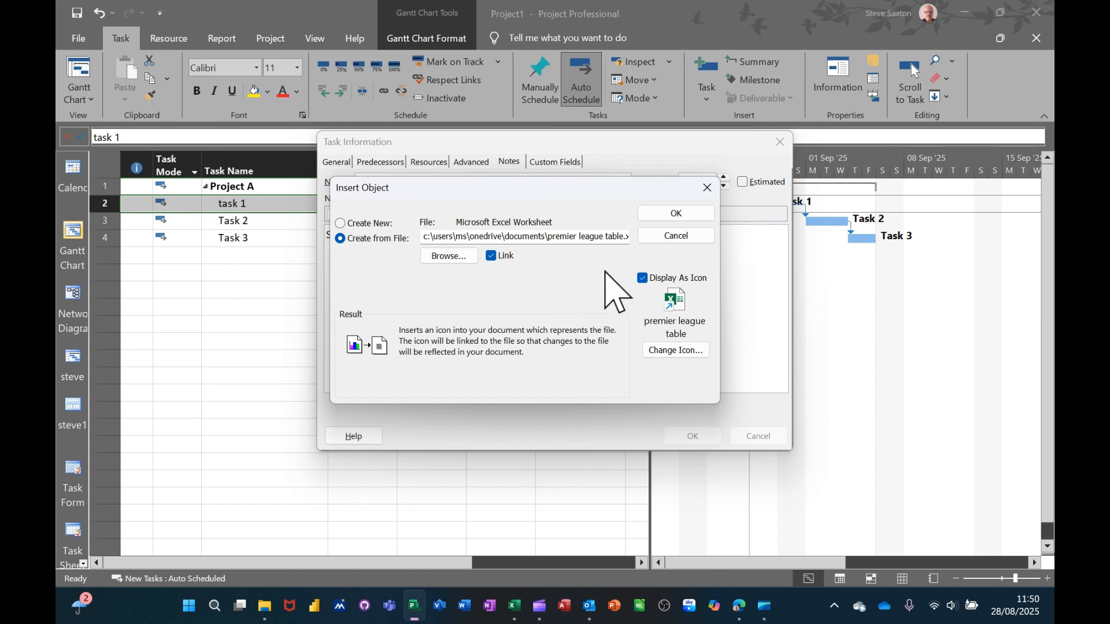
pyautogui.click(672, 215)
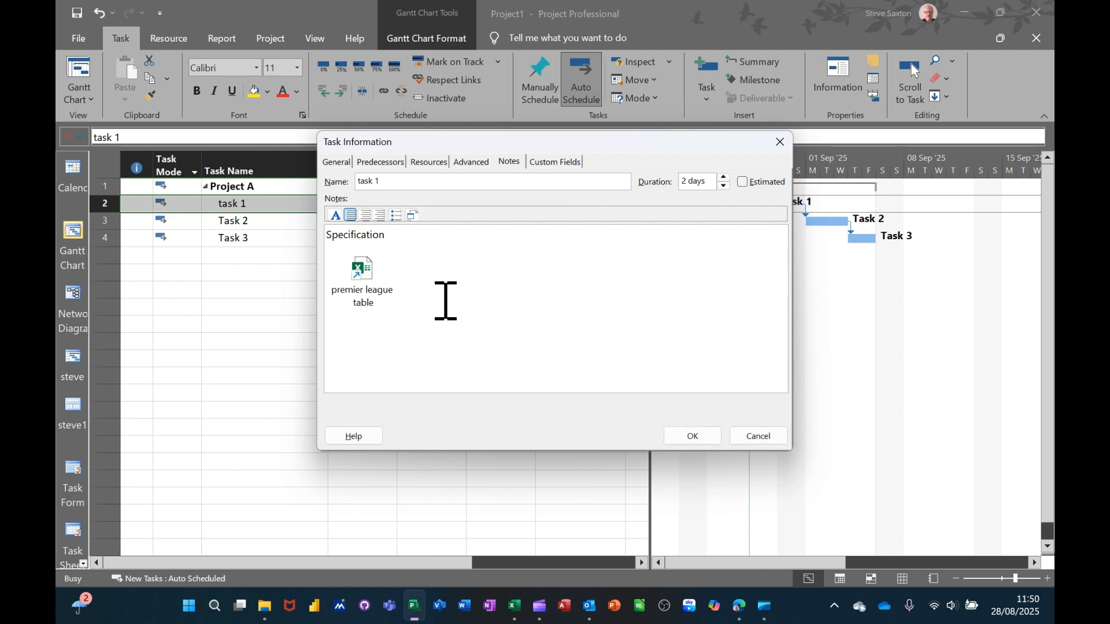
# Open the linked workbook from its icon in the notes, look through the Premier League table, and close it
pyautogui.click(357, 272)
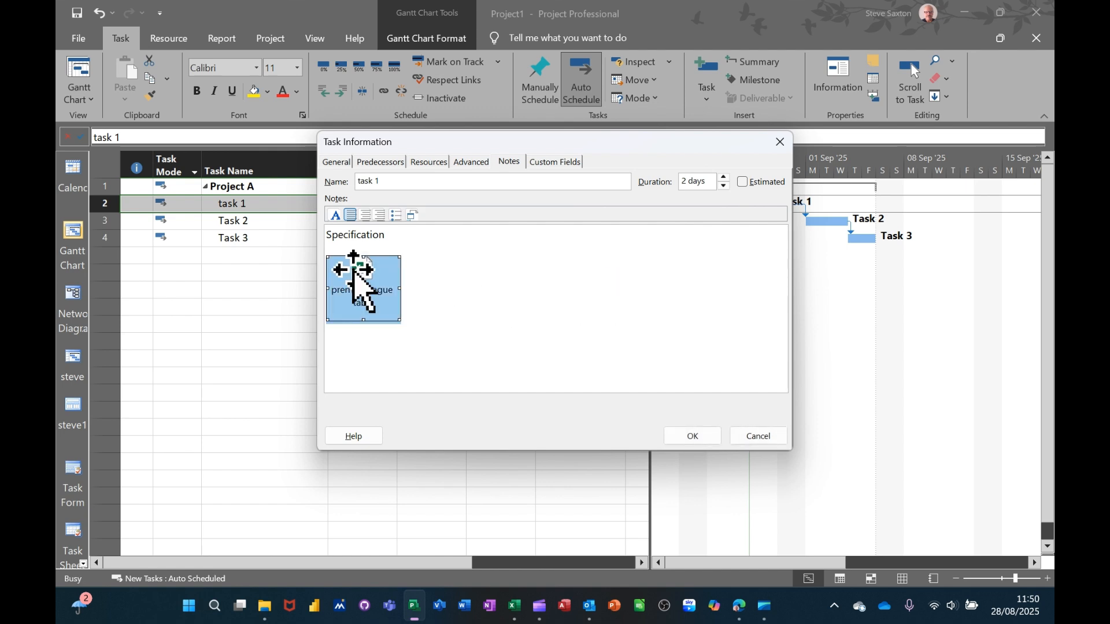
pyautogui.doubleClick(359, 274)
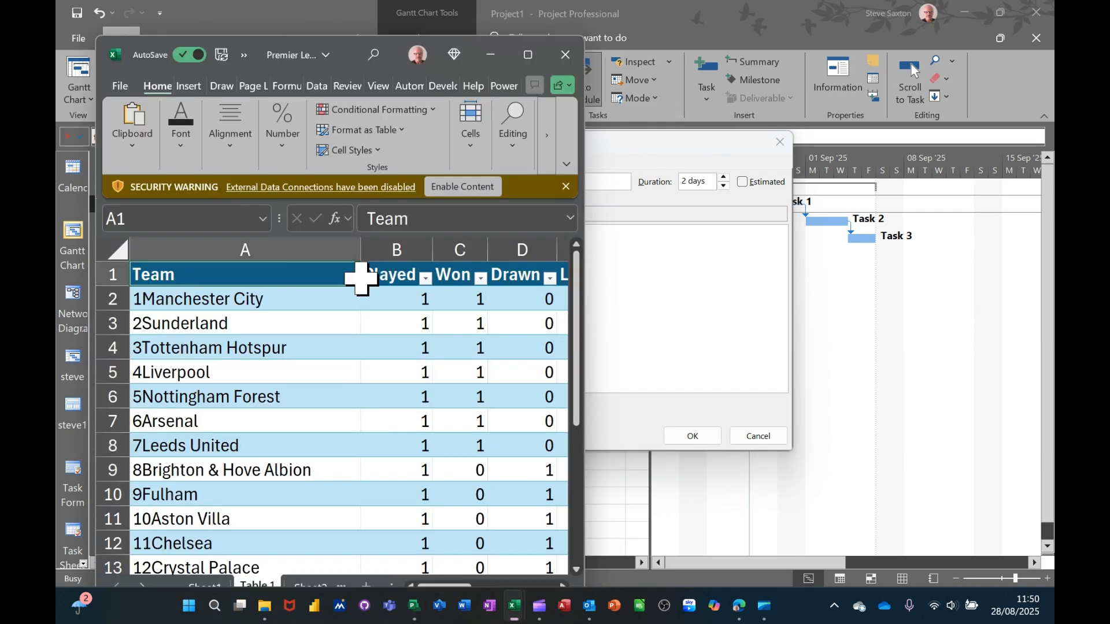
pyautogui.click(527, 55)
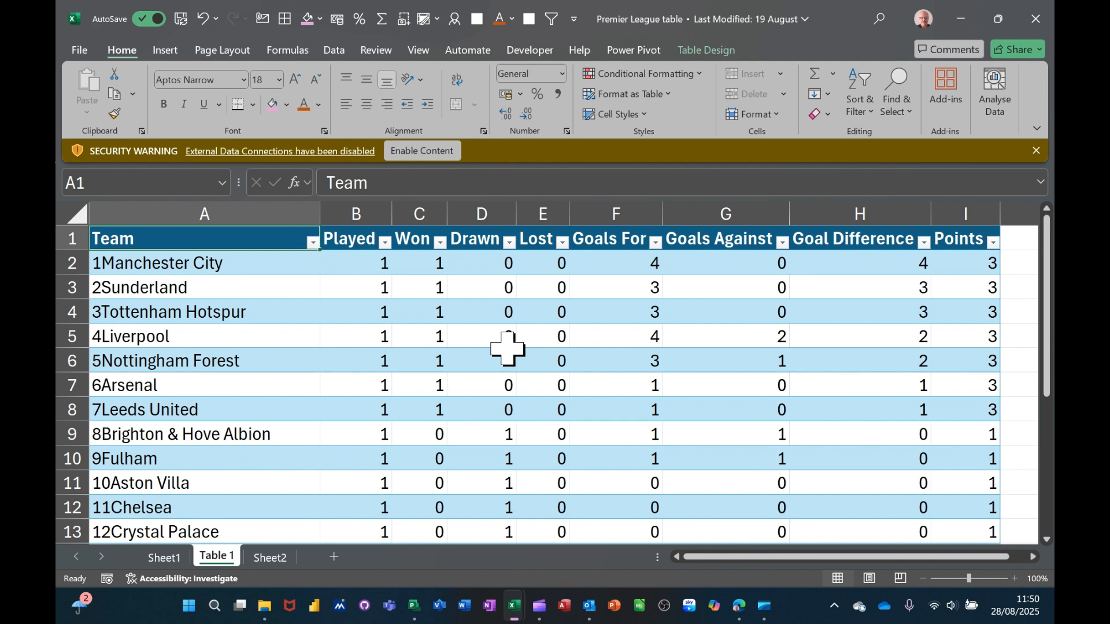
pyautogui.scroll(-5, 507, 348)
pyautogui.scroll(5, 508, 354)
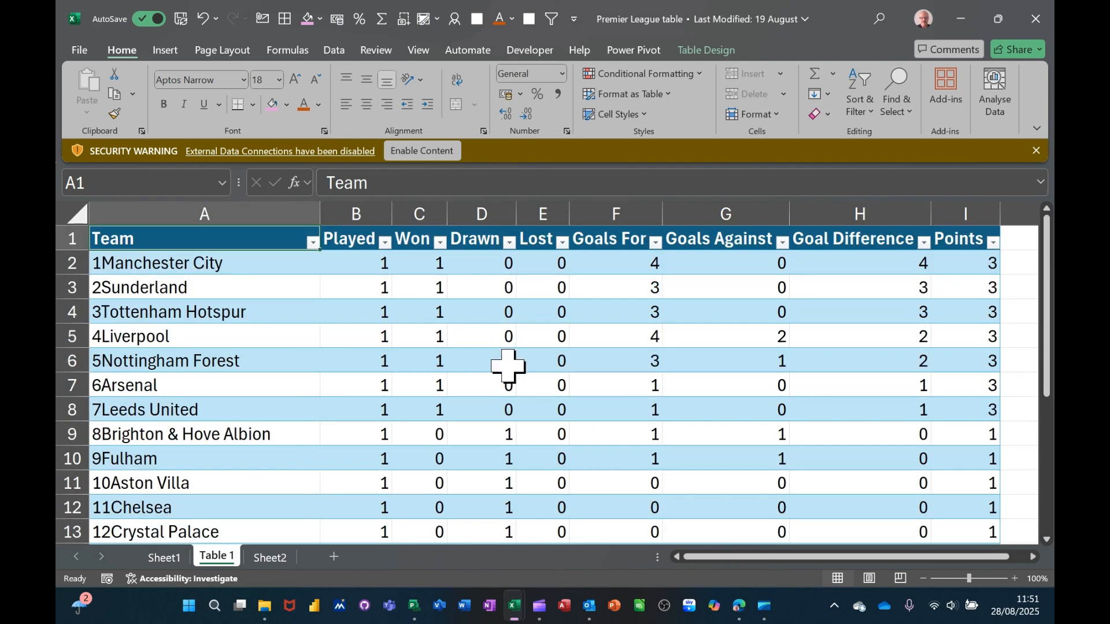
pyautogui.click(1028, 29)
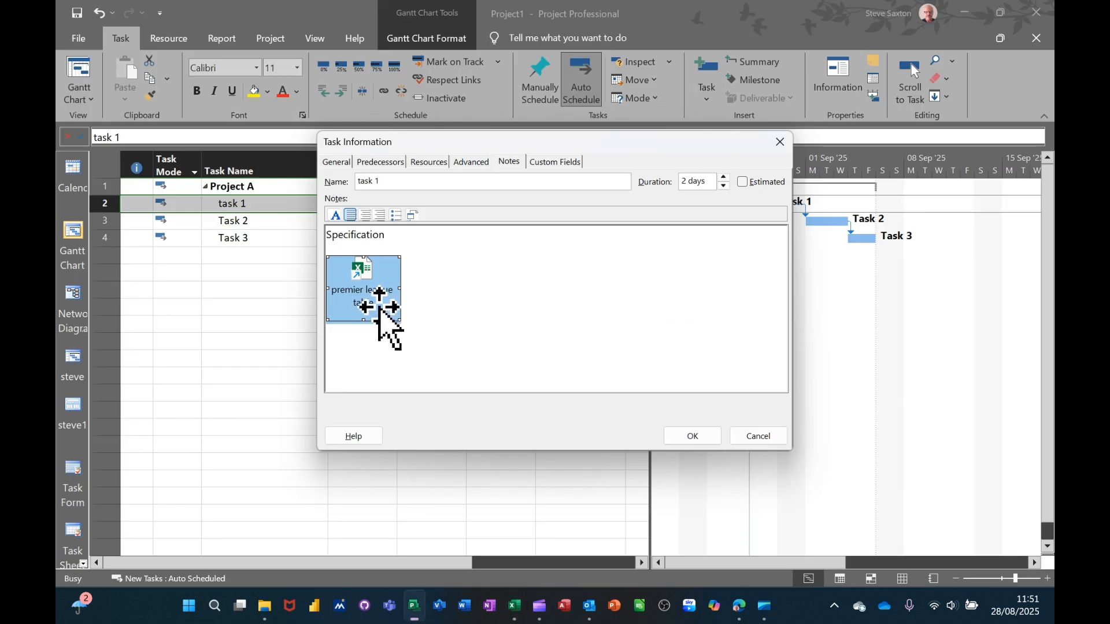
# Replace the icon in the notes with the "Premier League table" workbook from Documents, linked and showing its contents
pyautogui.press('Delete')
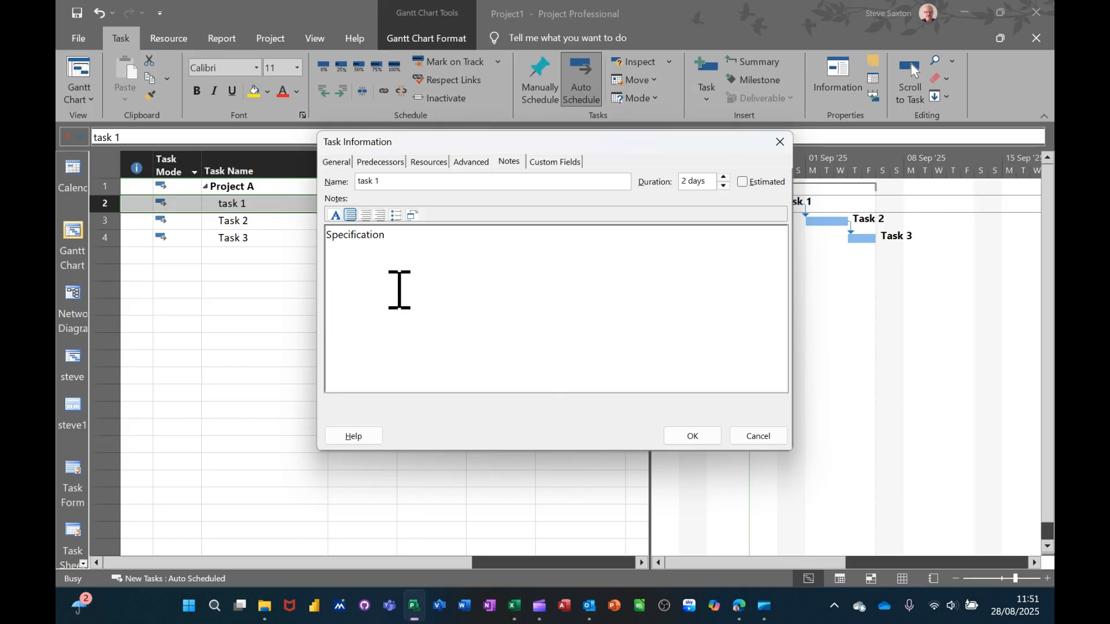
pyautogui.click(412, 215)
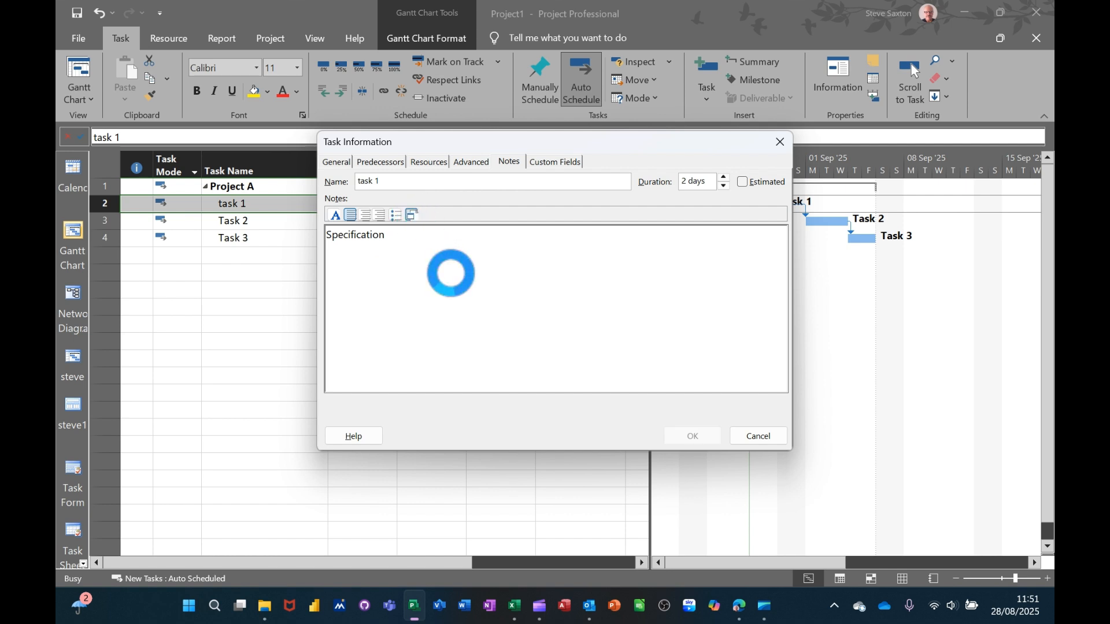
pyautogui.click(363, 240)
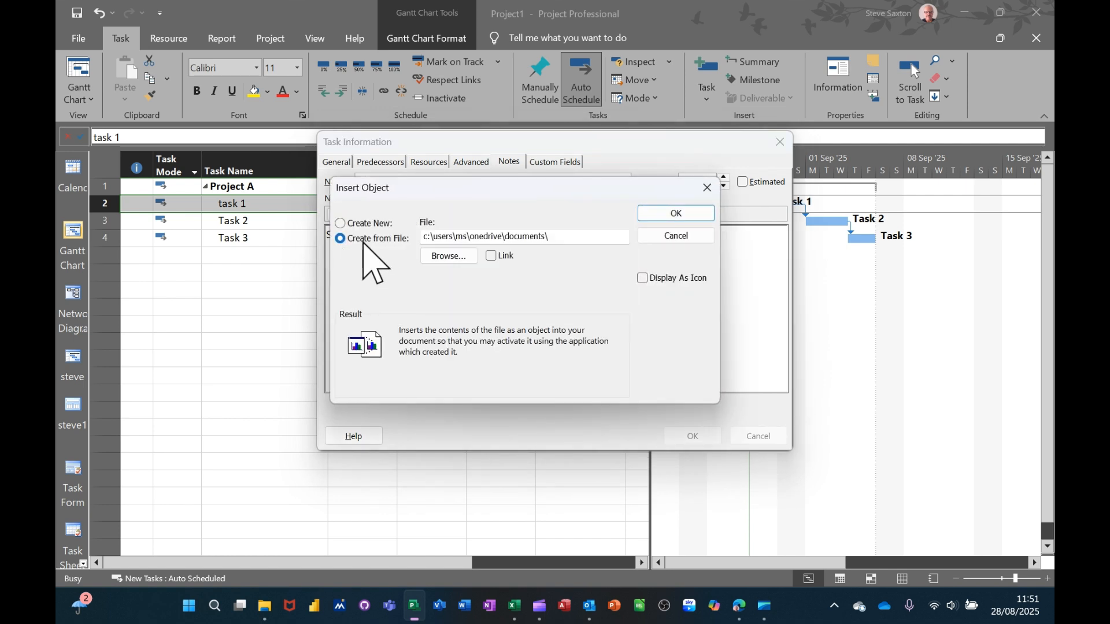
pyautogui.click(446, 256)
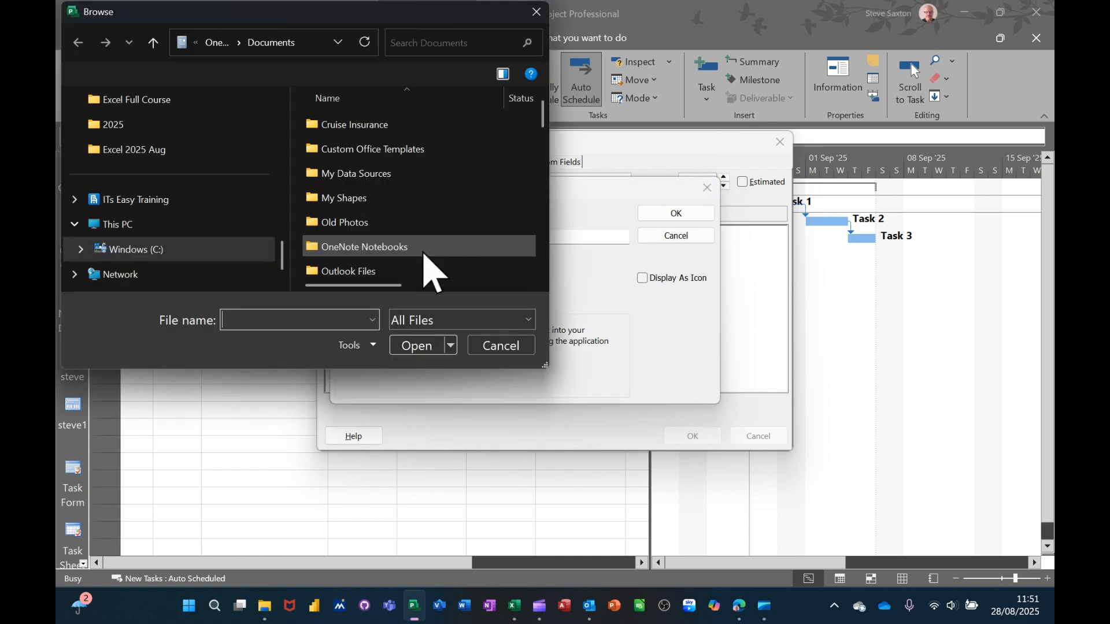
pyautogui.scroll(-5, 440, 269)
pyautogui.scroll(-3, 426, 250)
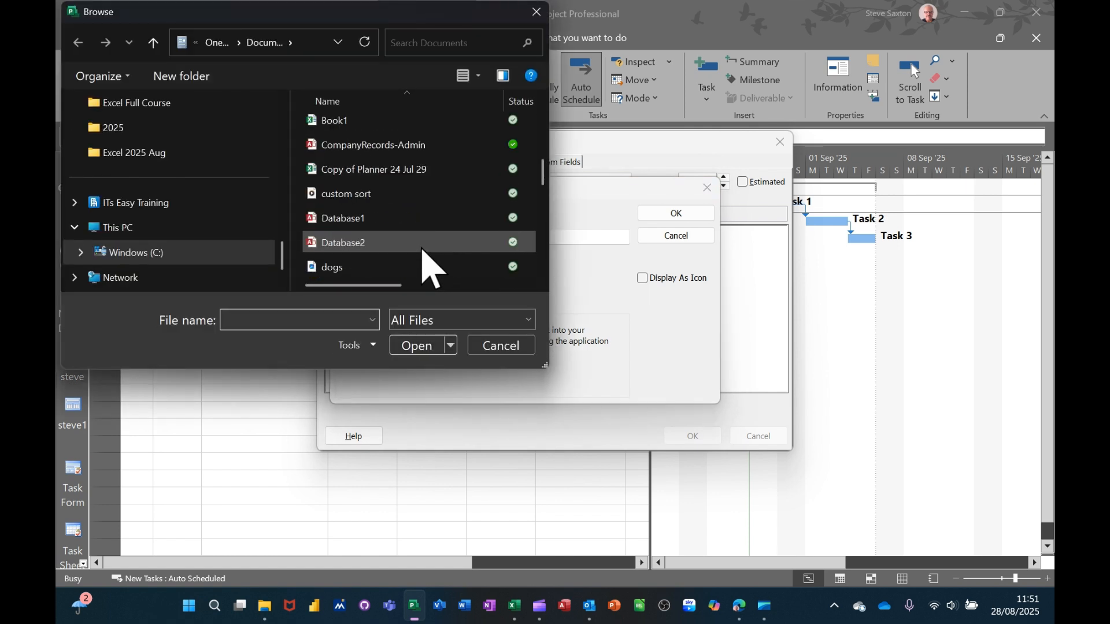
pyautogui.scroll(-3, 428, 267)
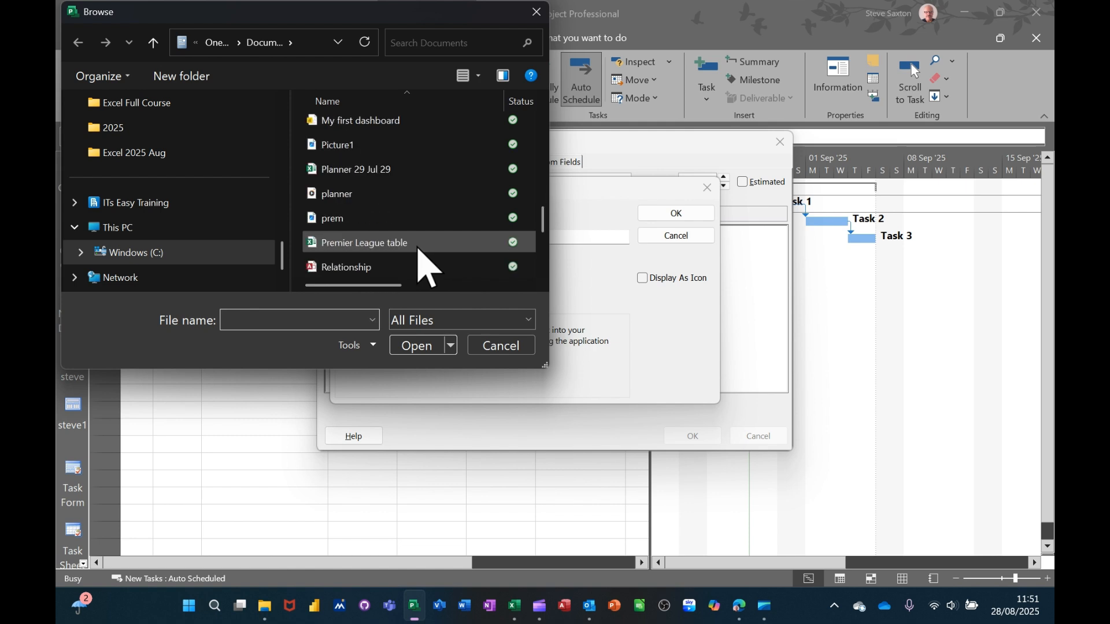
pyautogui.doubleClick(358, 243)
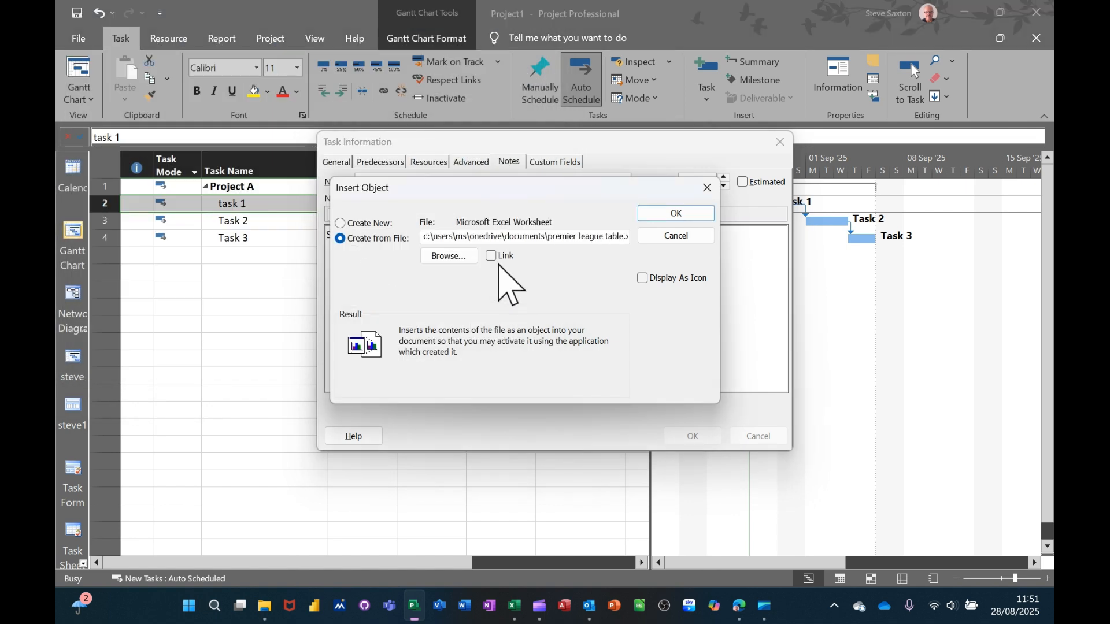
pyautogui.click(492, 256)
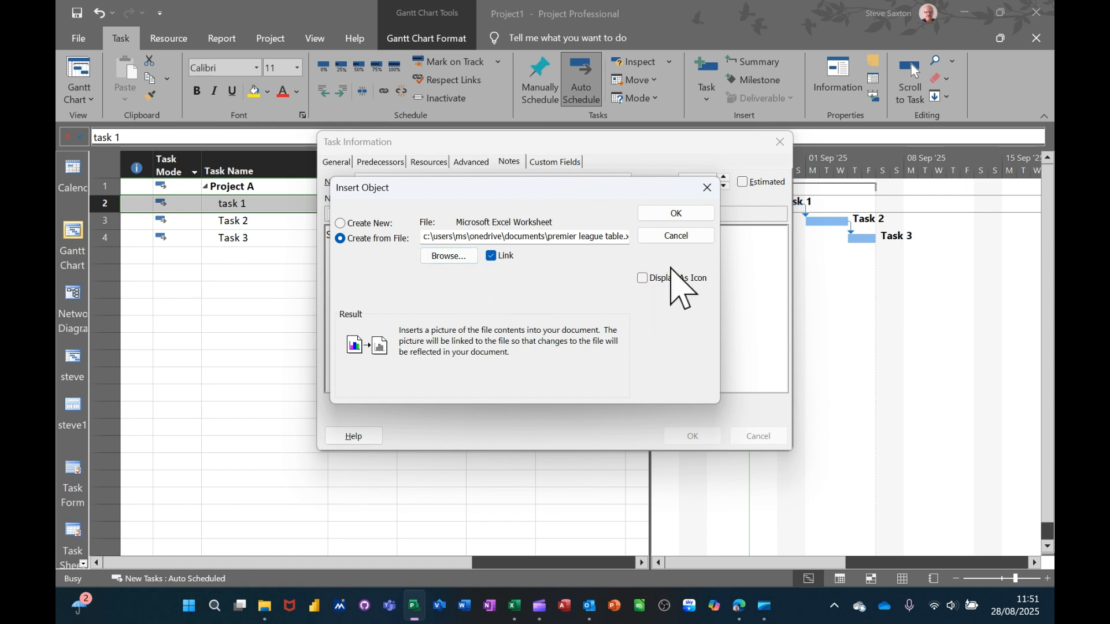
pyautogui.click(674, 215)
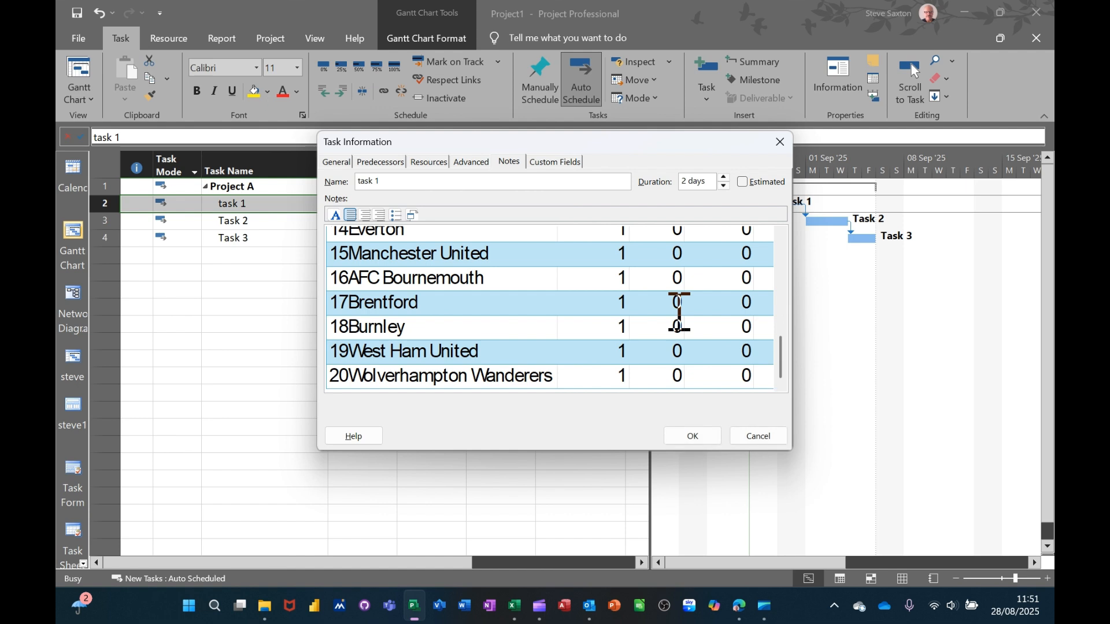
# Look through the linked table in task 1's notes, save the task information, and preview the note from its indicator
pyautogui.scroll(6, 678, 312)
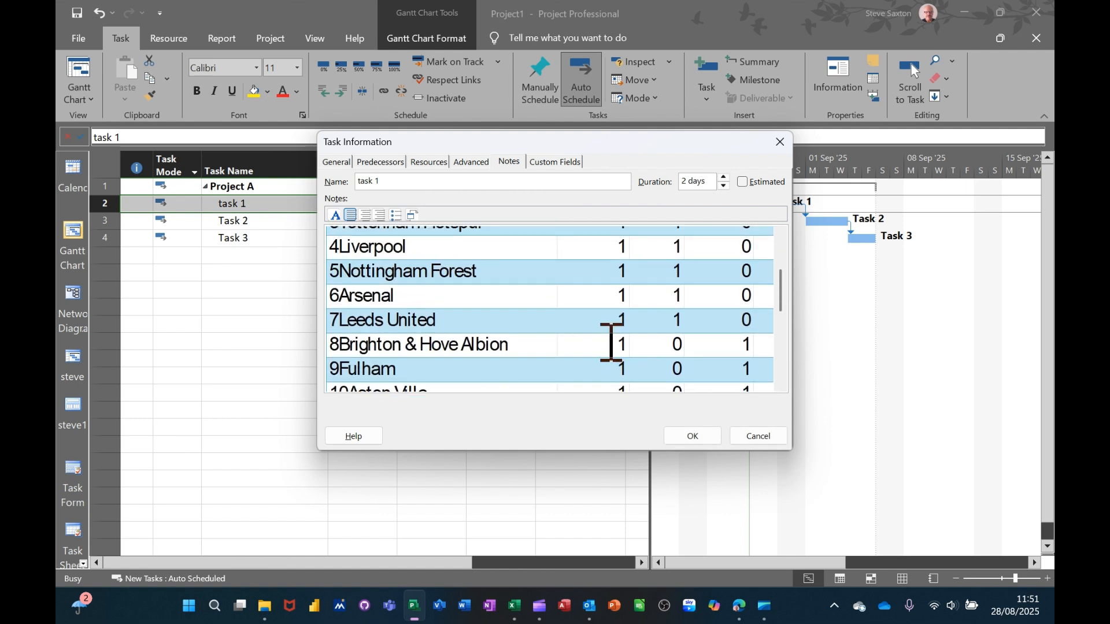
pyautogui.scroll(4, 611, 342)
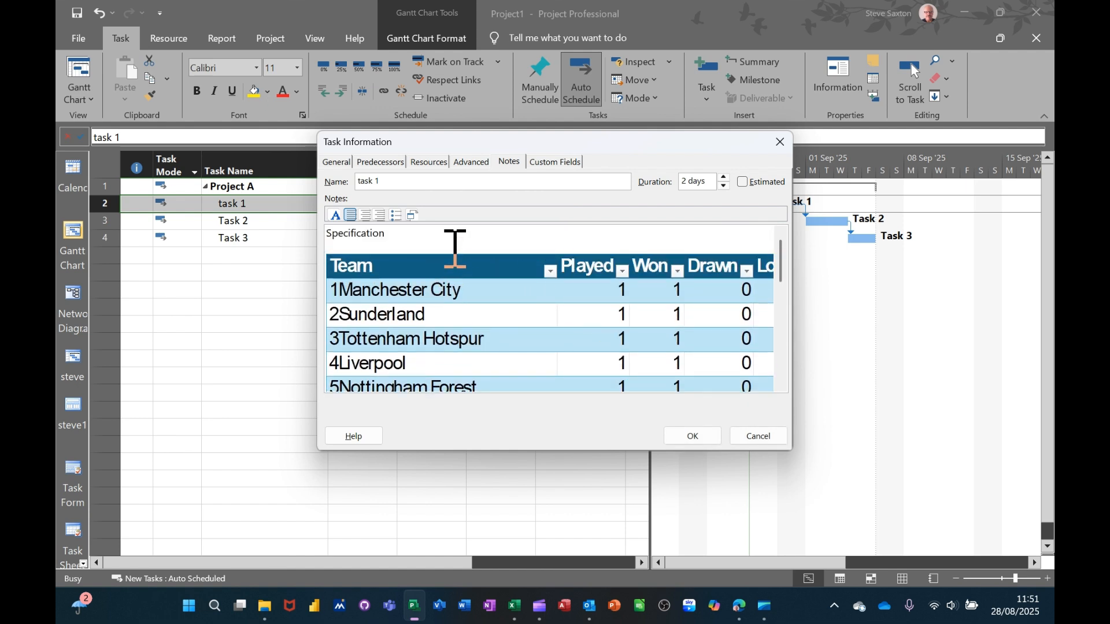
pyautogui.scroll(-9, 552, 283)
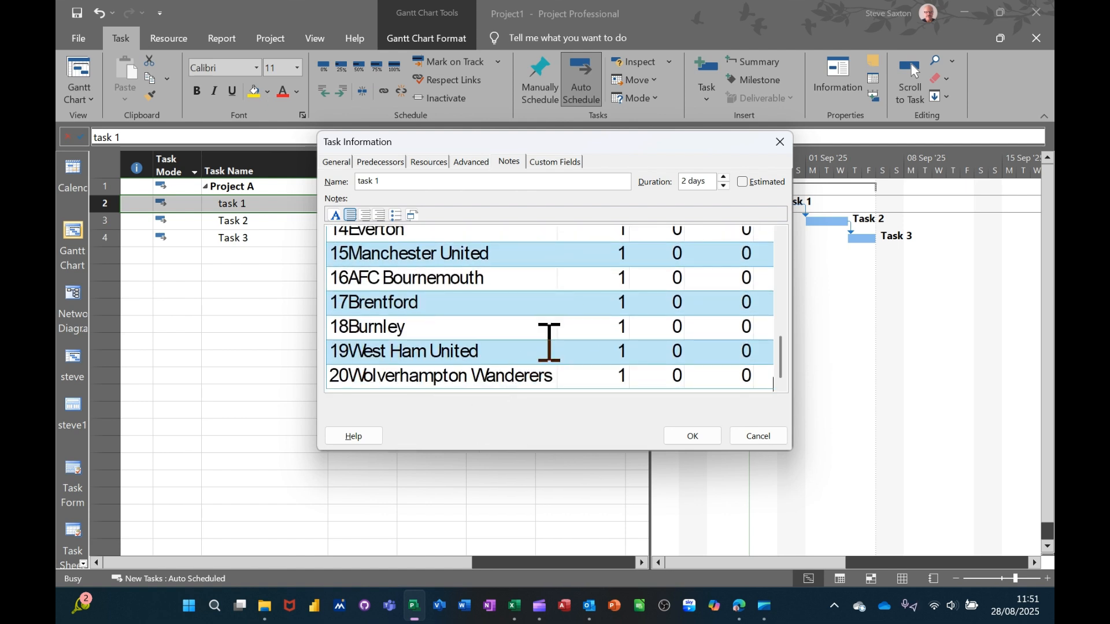
pyautogui.scroll(3, 539, 342)
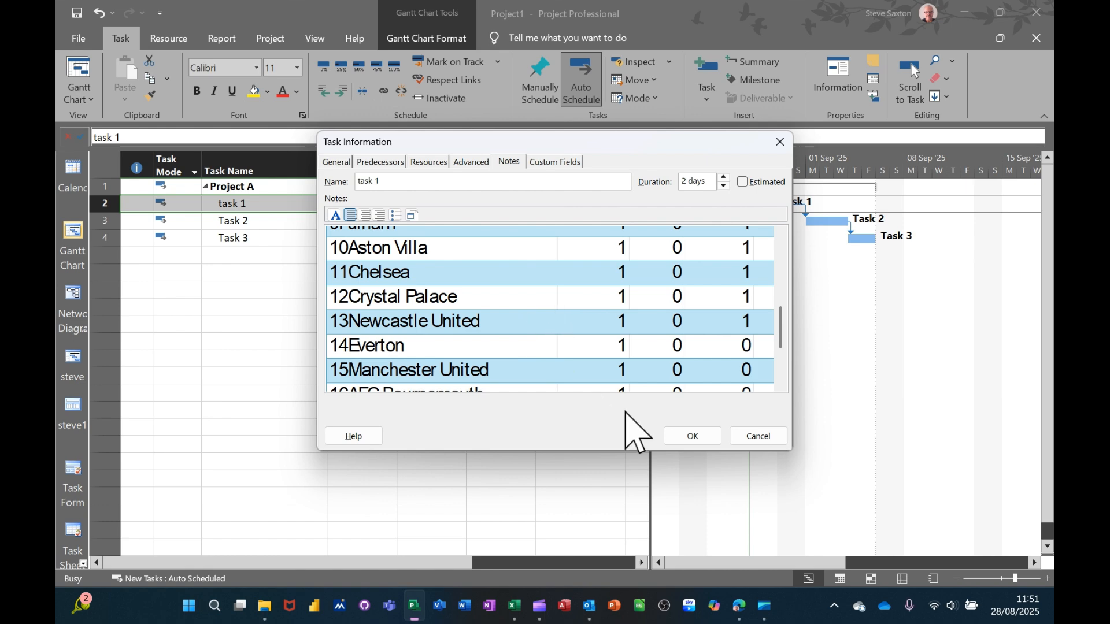
pyautogui.click(692, 437)
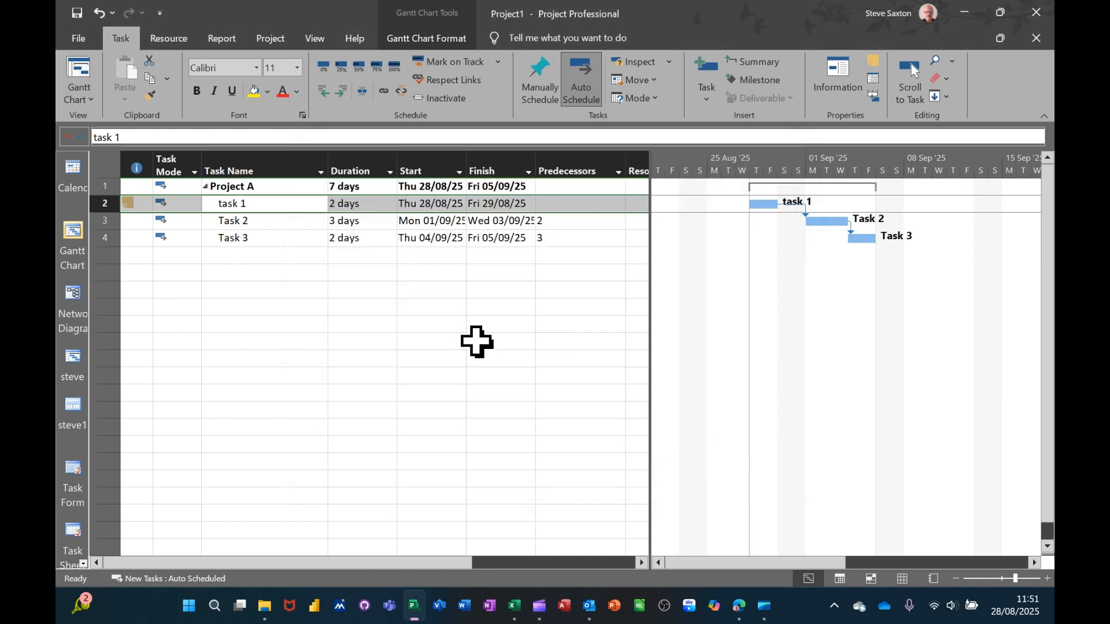
pyautogui.moveTo(132, 203)
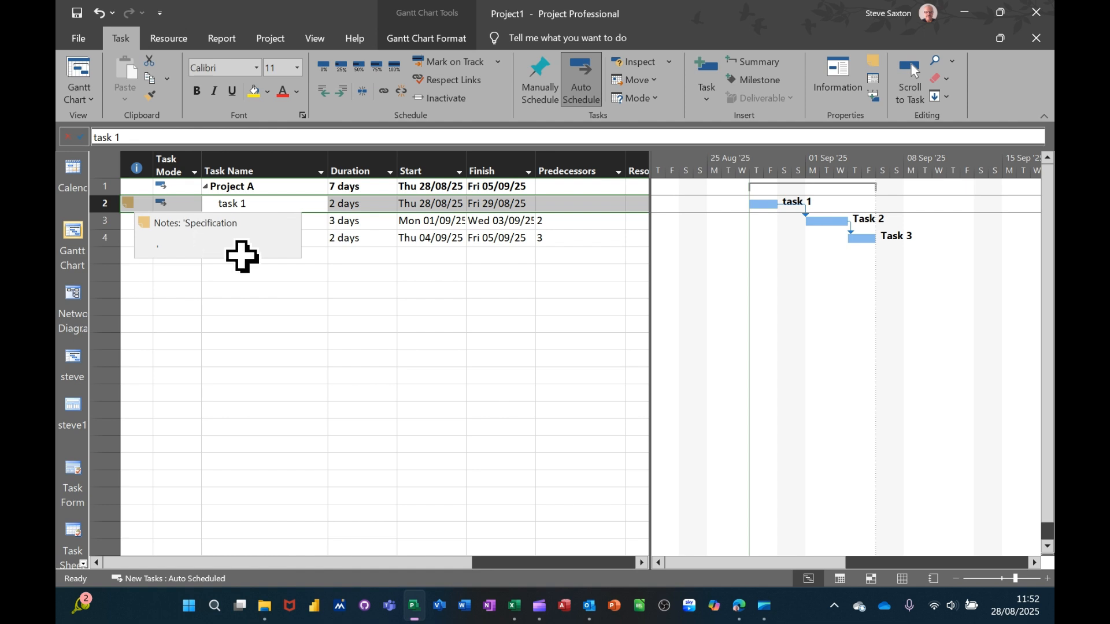
pyautogui.click(287, 276)
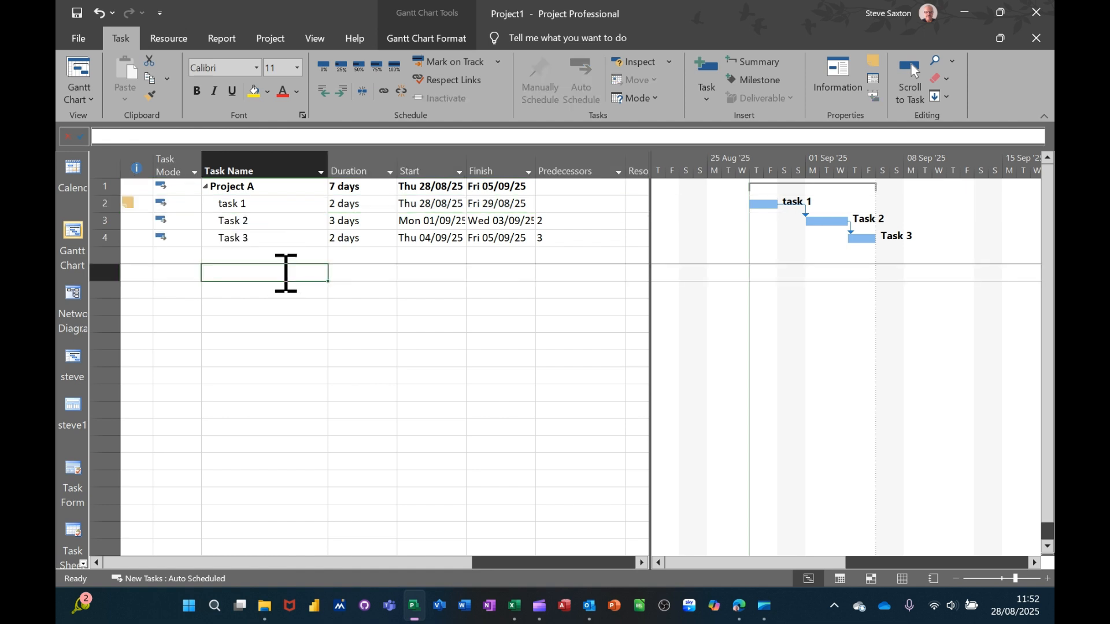
# Enter "Budget" in Task 2's notes and insert a new Microsoft Excel Worksheet below it, displayed as an icon
pyautogui.click(236, 221)
pyautogui.doubleClick(236, 220)
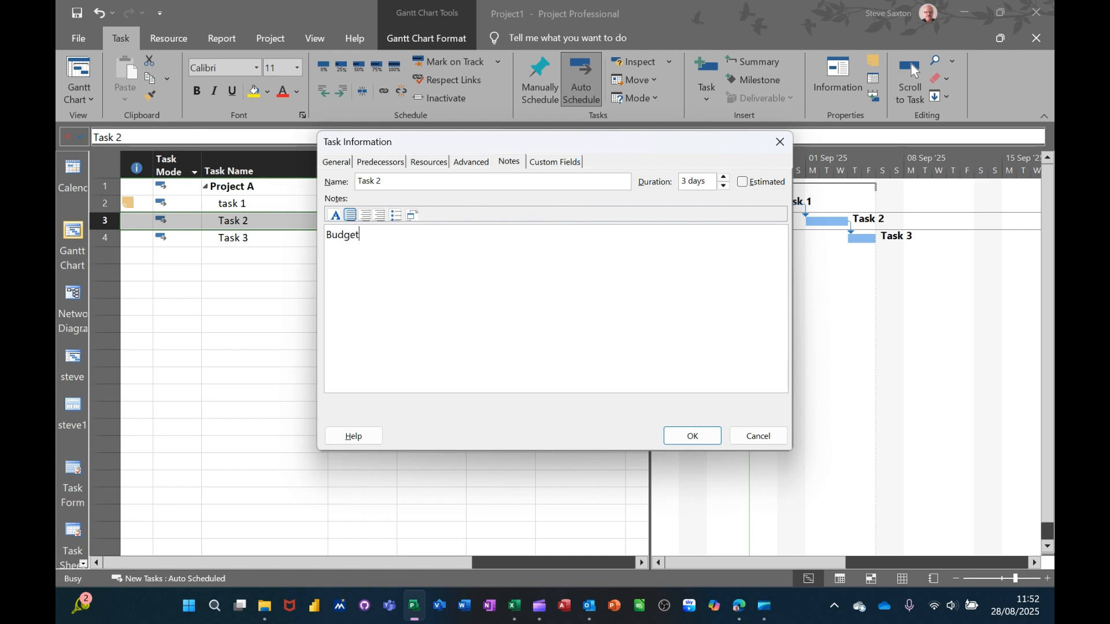
pyautogui.click(411, 215)
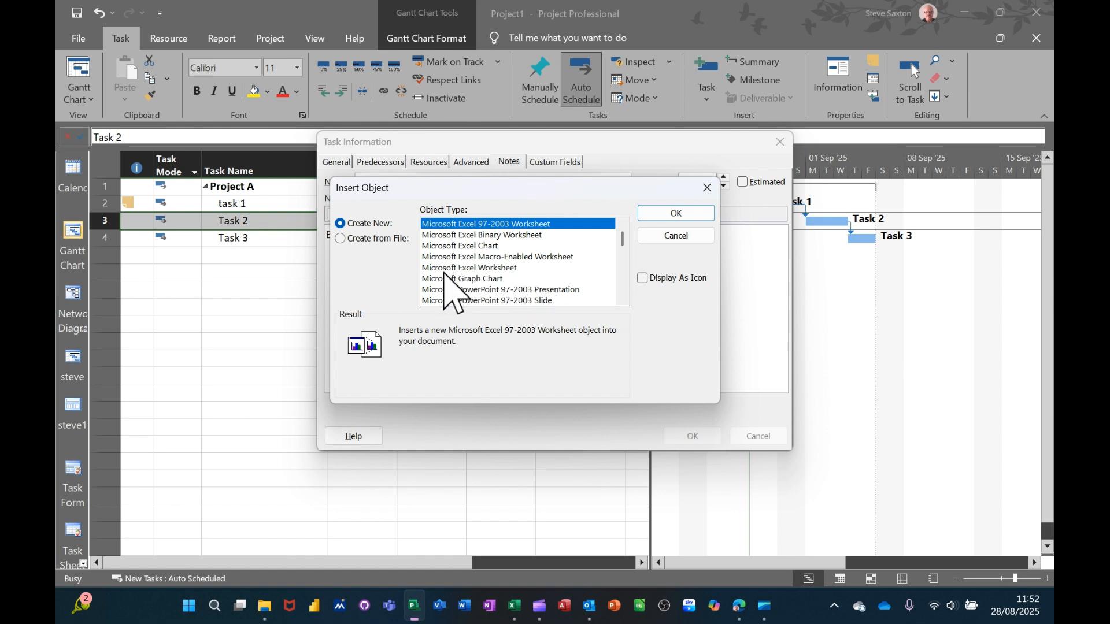
pyautogui.click(490, 268)
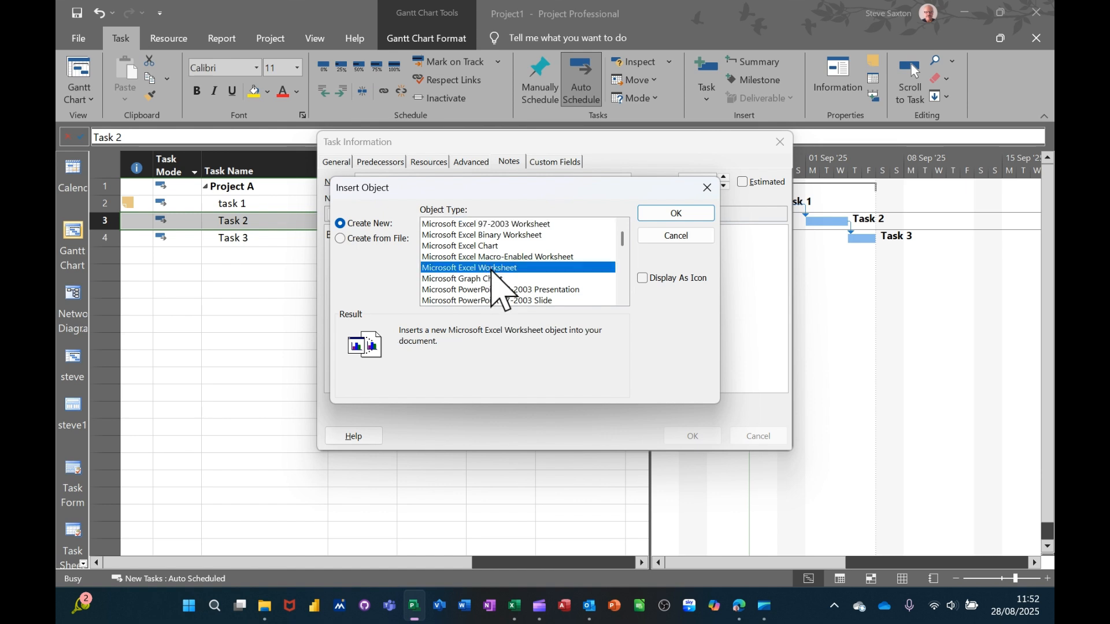
pyautogui.click(643, 278)
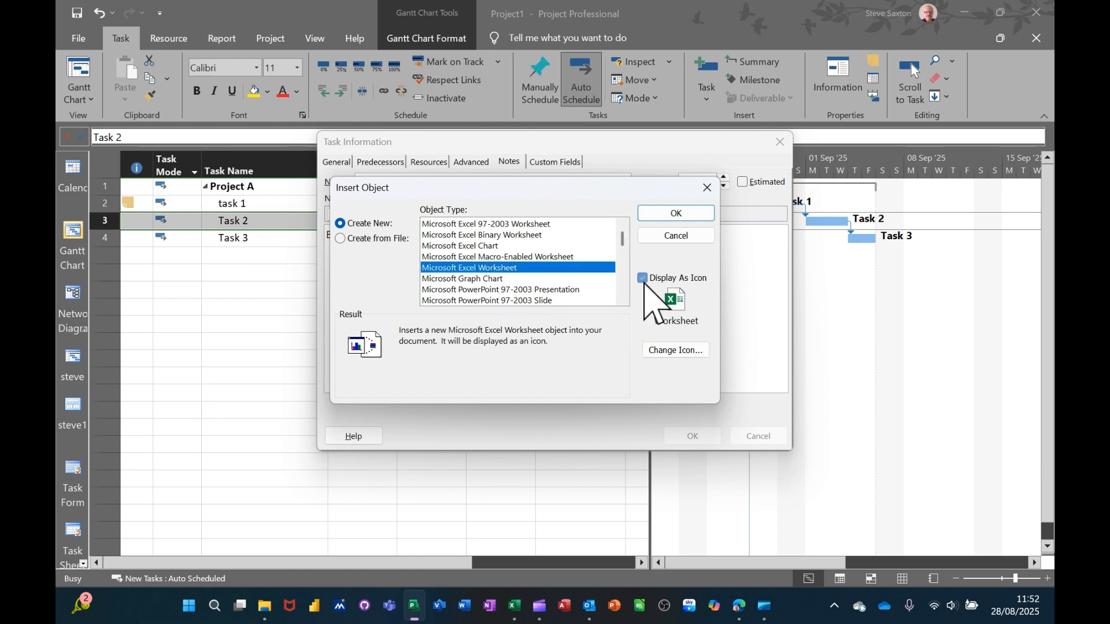
pyautogui.click(661, 215)
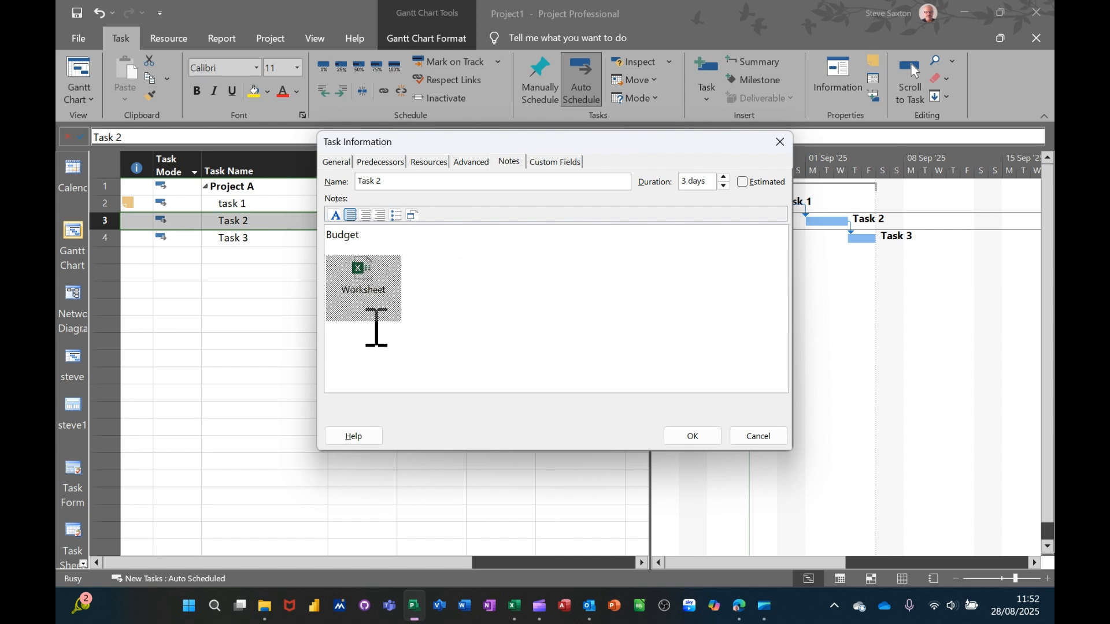
# Switch to the Excel window of the new embedded worksheet and maximize it
pyautogui.moveTo(515, 609)
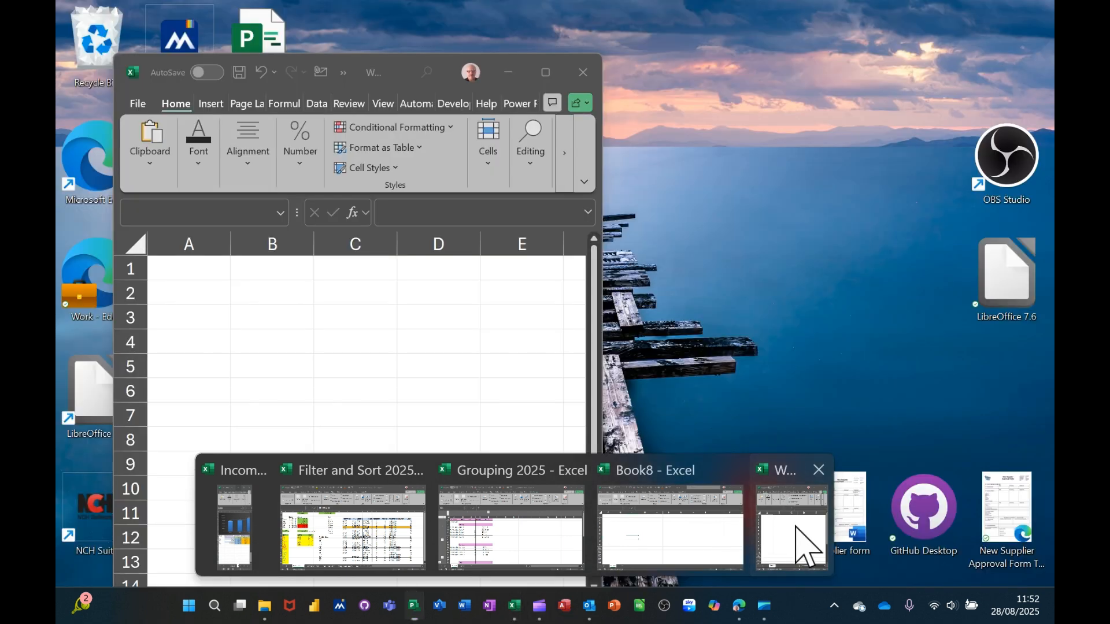
pyautogui.click(763, 548)
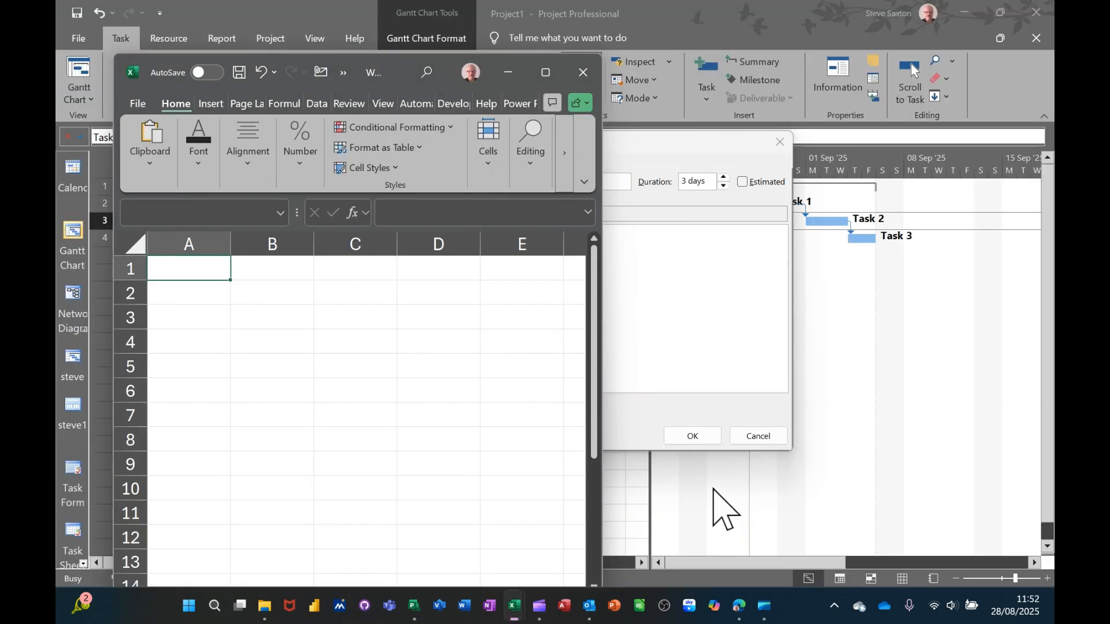
pyautogui.click(545, 72)
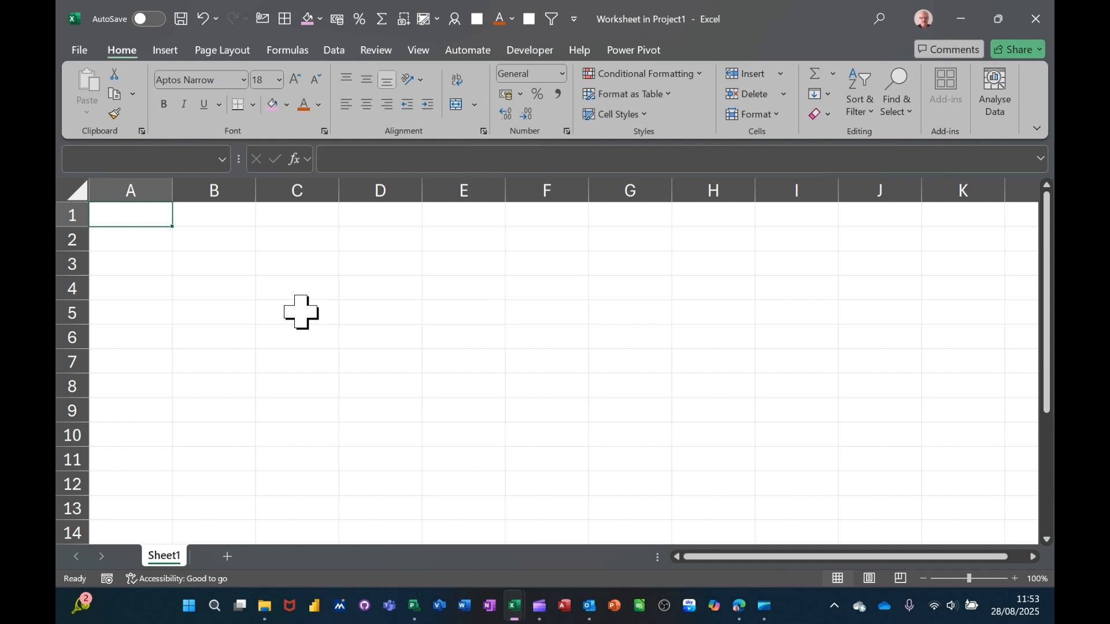
# Enter the headers "Date", "item" and "Cost" in cells A1 to C1 of the embedded worksheet
pyautogui.write('Date')
pyautogui.press('Tab')
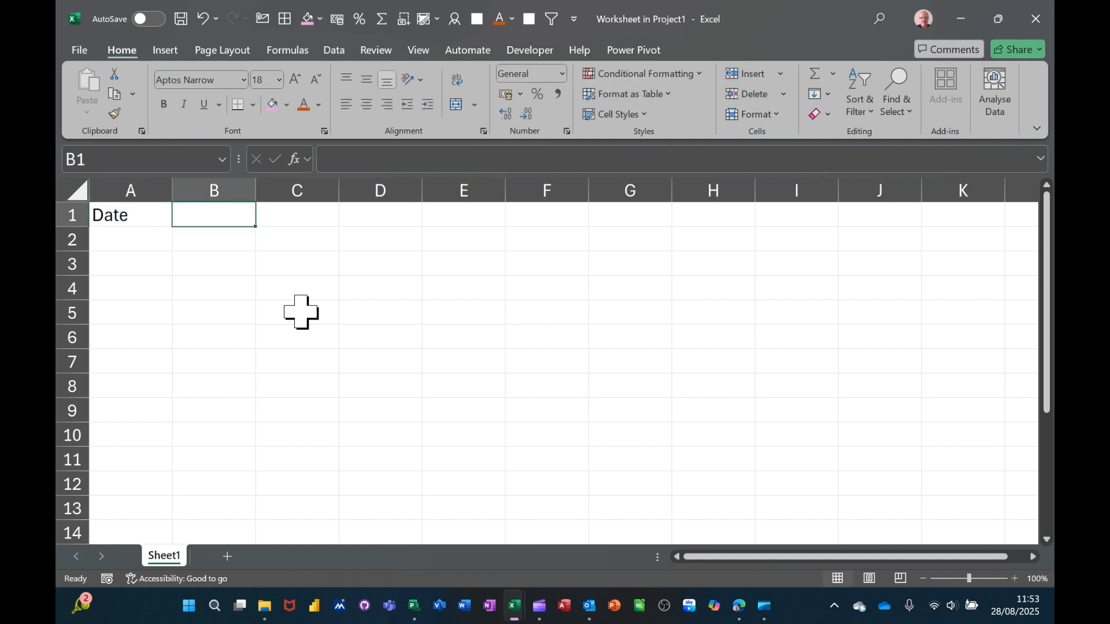
pyautogui.write('item')
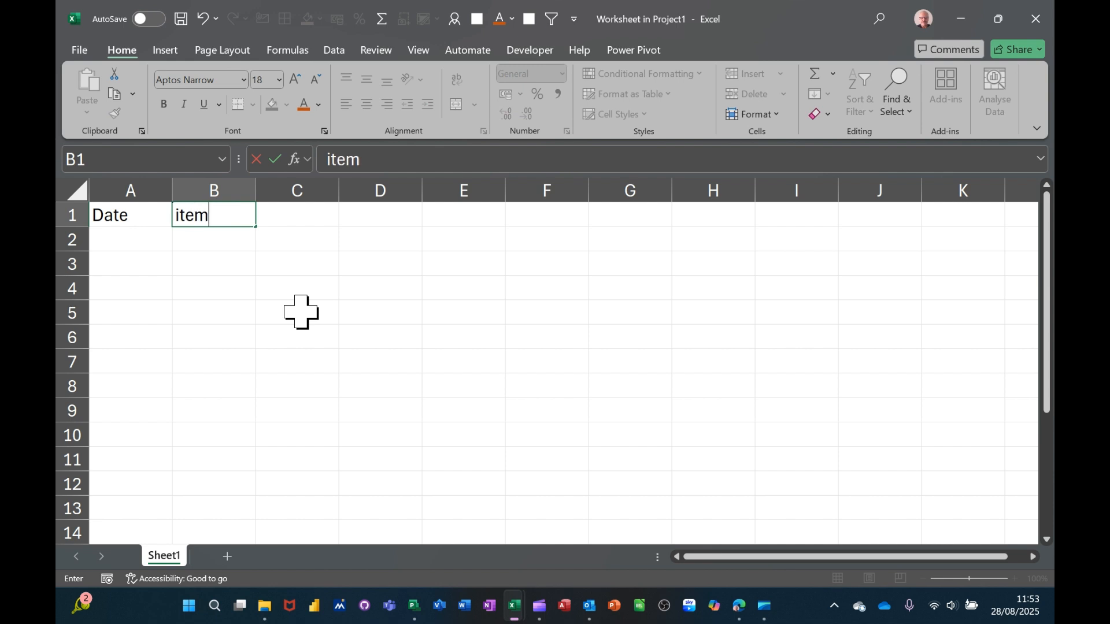
pyautogui.press('Tab')
pyautogui.write('C')
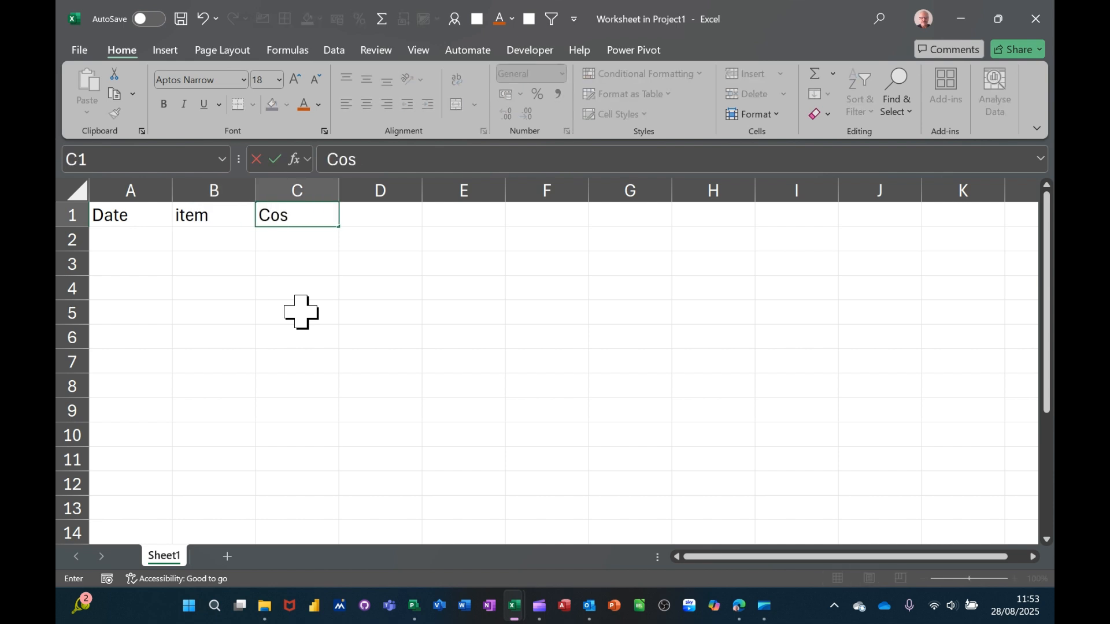
pyautogui.write('ost')
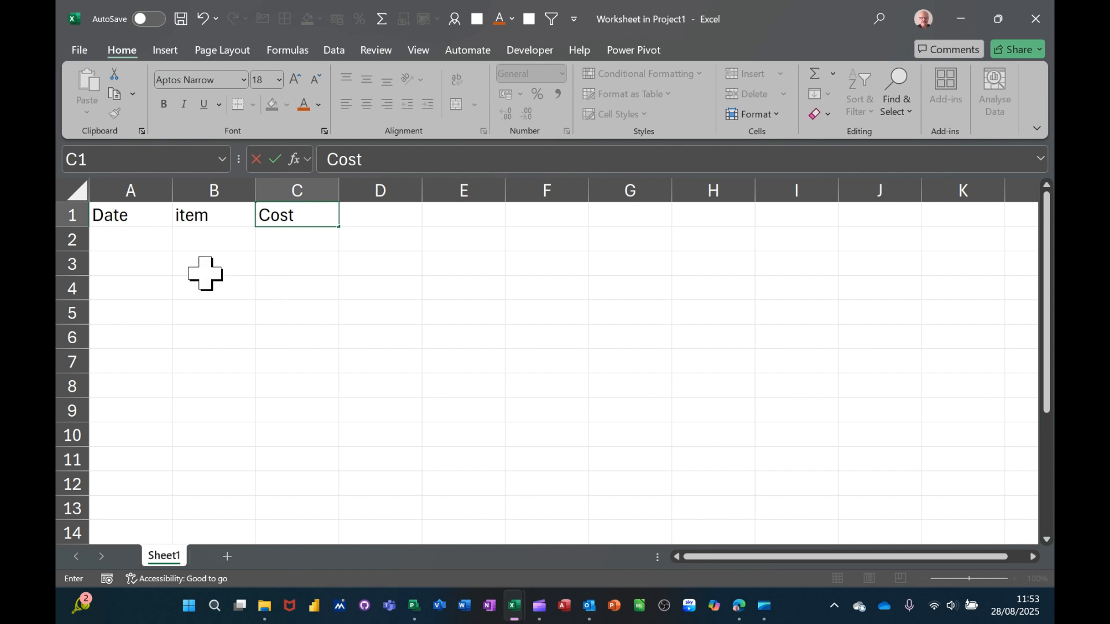
# Insert today's date, 28/08/2025, in A2 and fill consecutive dates down to A4
pyautogui.click(140, 238)
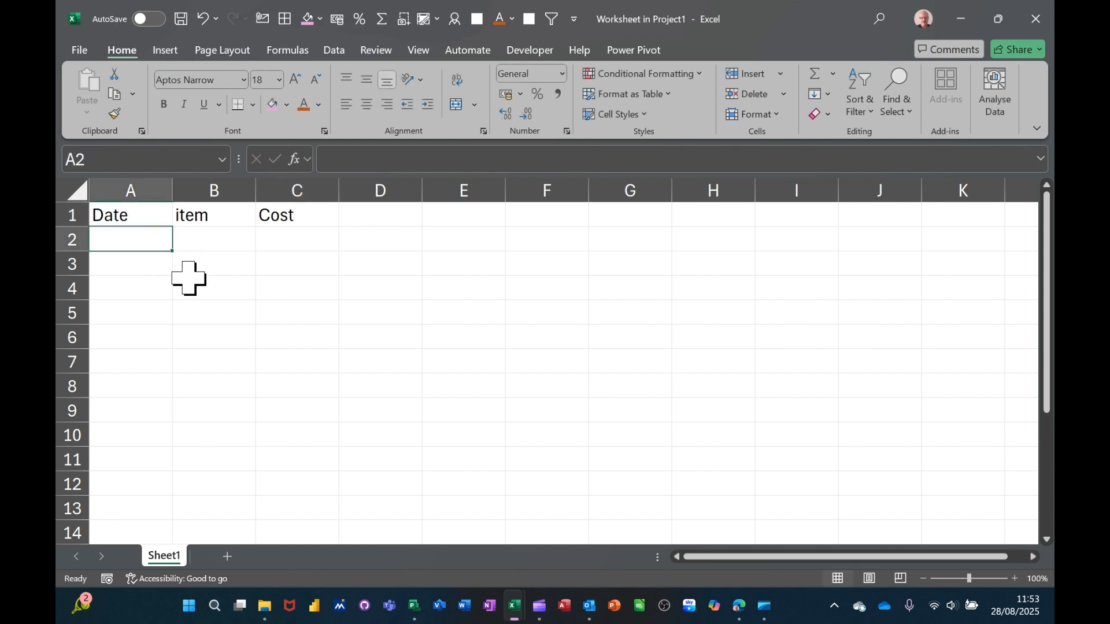
pyautogui.hotkey('ctrl', ';')
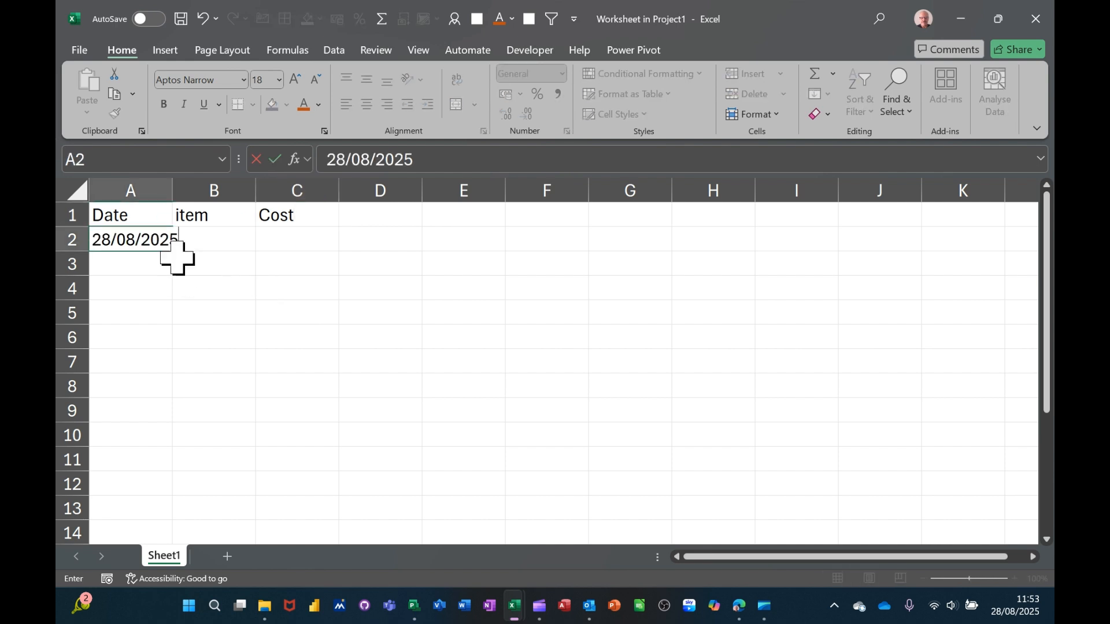
pyautogui.moveTo(173, 253); pyautogui.dragTo(168, 297)
pyautogui.click(250, 267)
# List the items "Car", "Food" and "Hotel" in cells B2 to B4
pyautogui.click(222, 241)
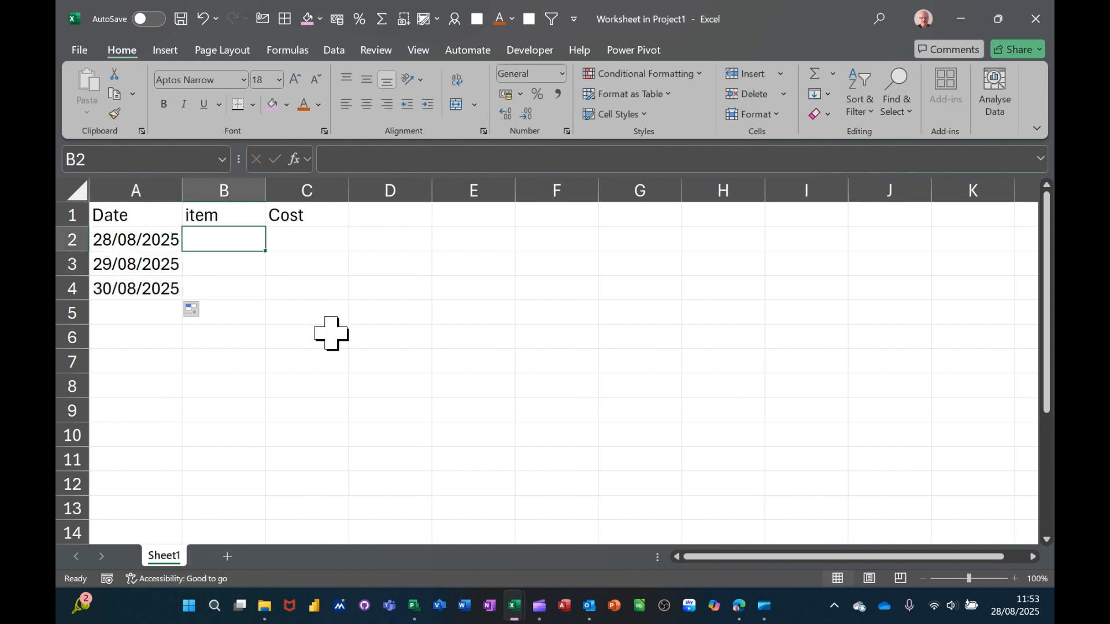
pyautogui.write('Car')
pyautogui.press('Return')
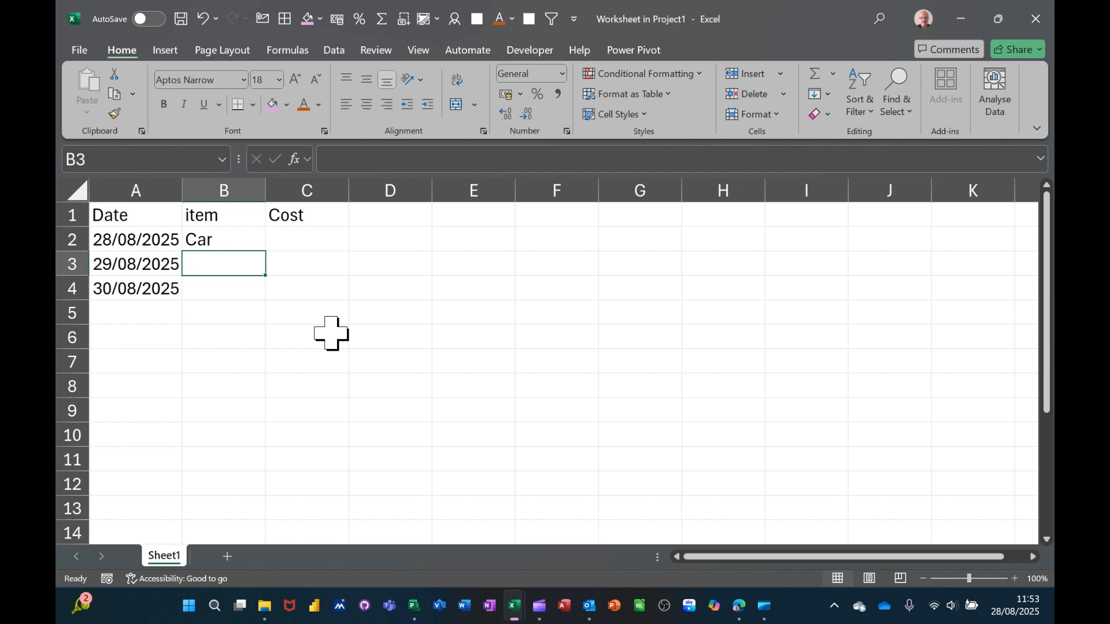
pyautogui.write('Food')
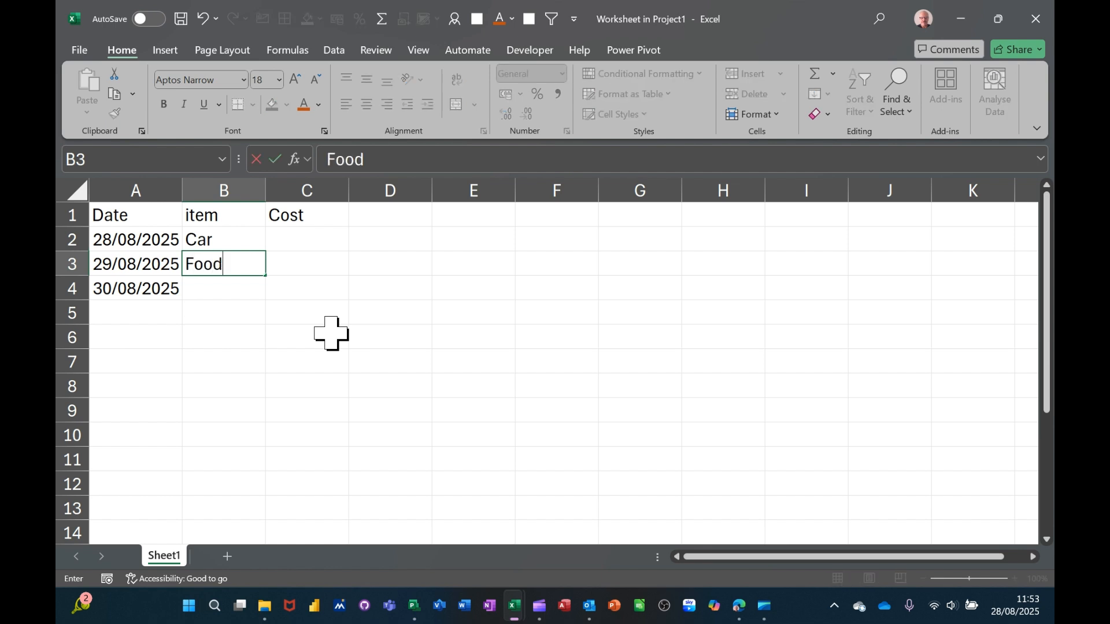
pyautogui.press('Return')
pyautogui.write('Ho')
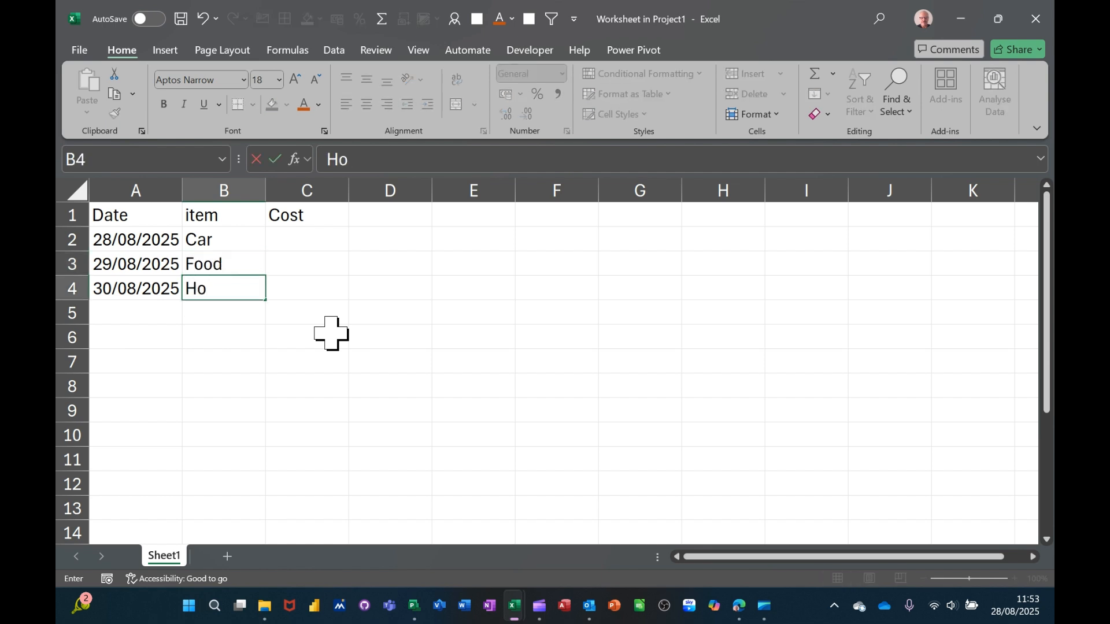
pyautogui.write('tel')
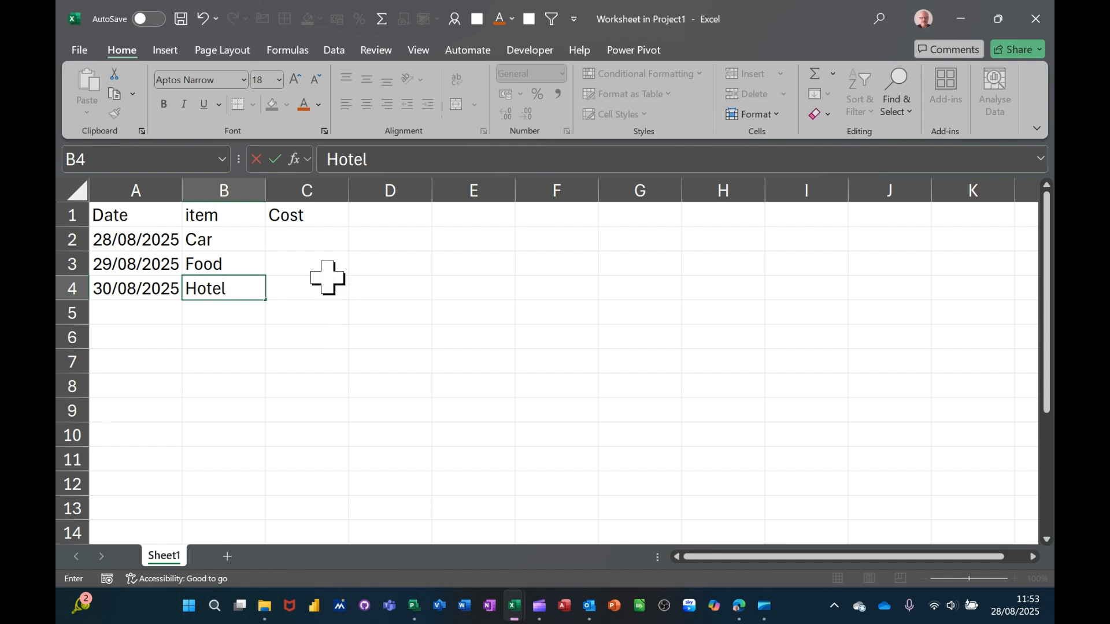
# Enter the costs 200 for Car, 30 for Food and 125 for Hotel in cells C2 to C4
pyautogui.click(312, 247)
pyautogui.write('200')
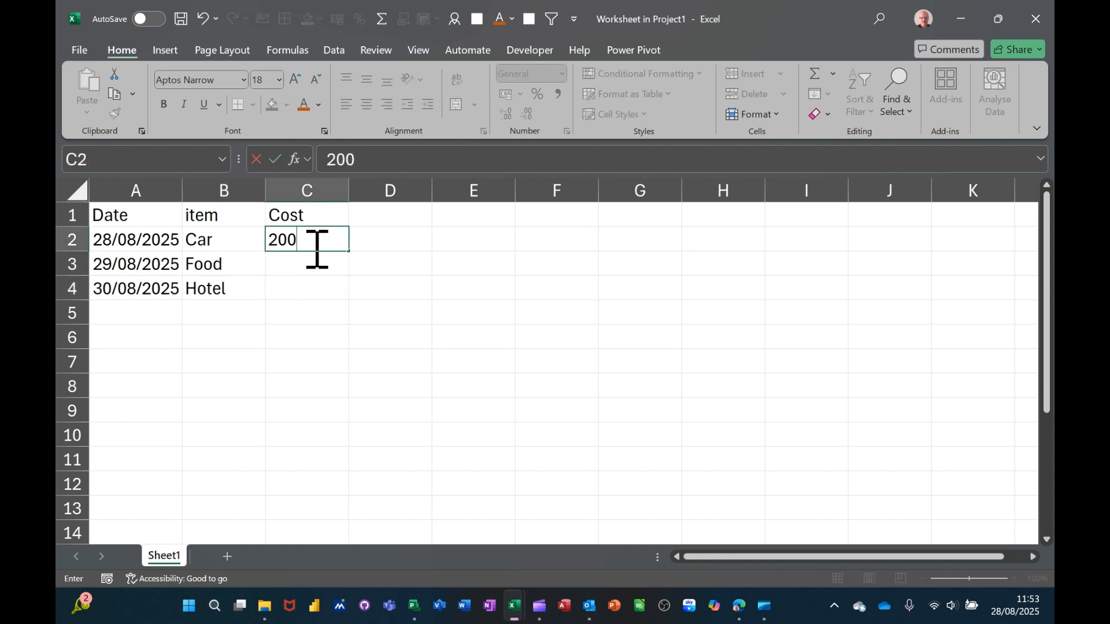
pyautogui.press('Return')
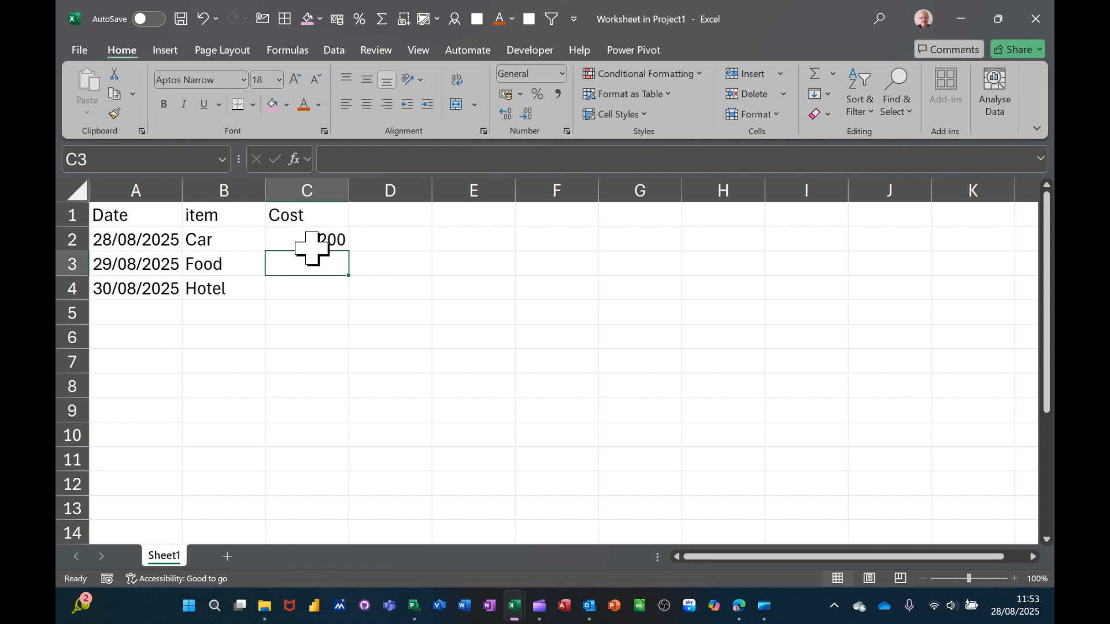
pyautogui.write('3')
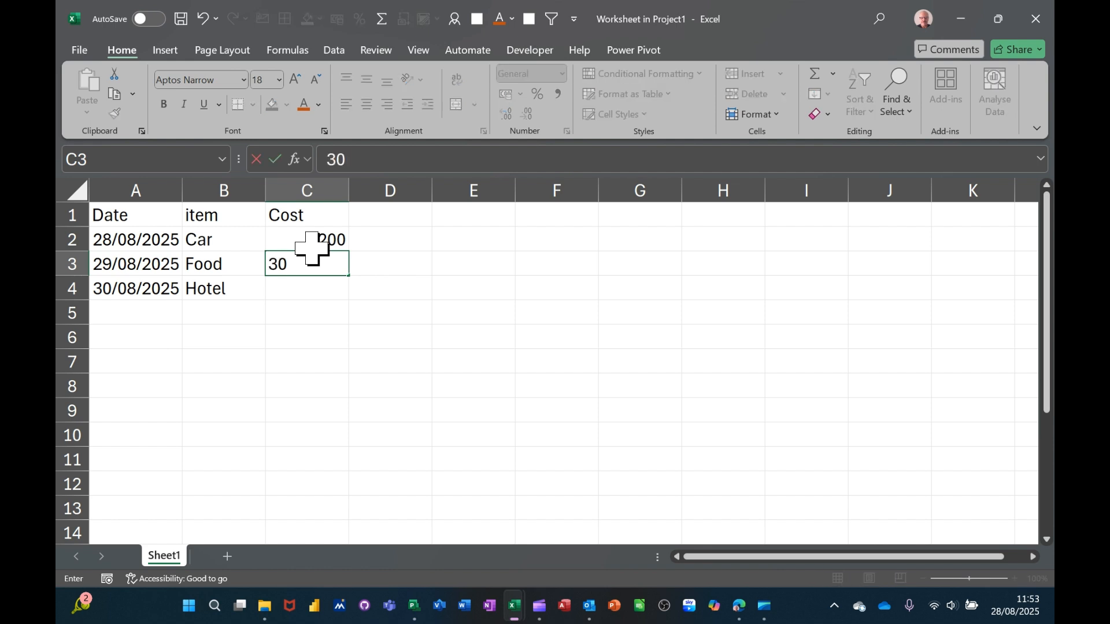
pyautogui.write('0')
pyautogui.press('Return')
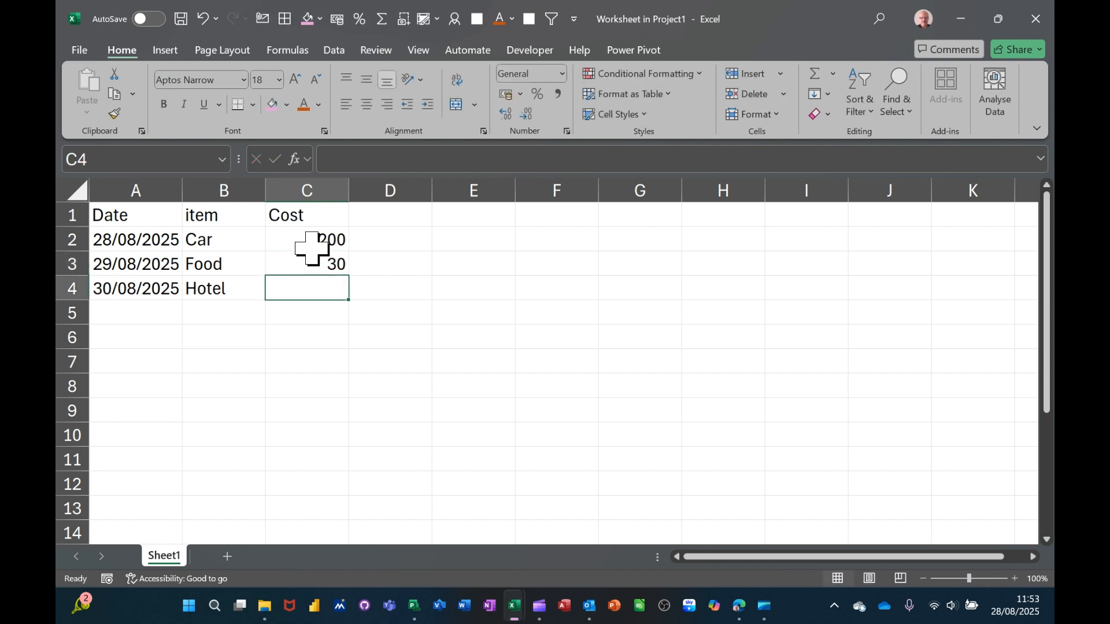
pyautogui.write('12')
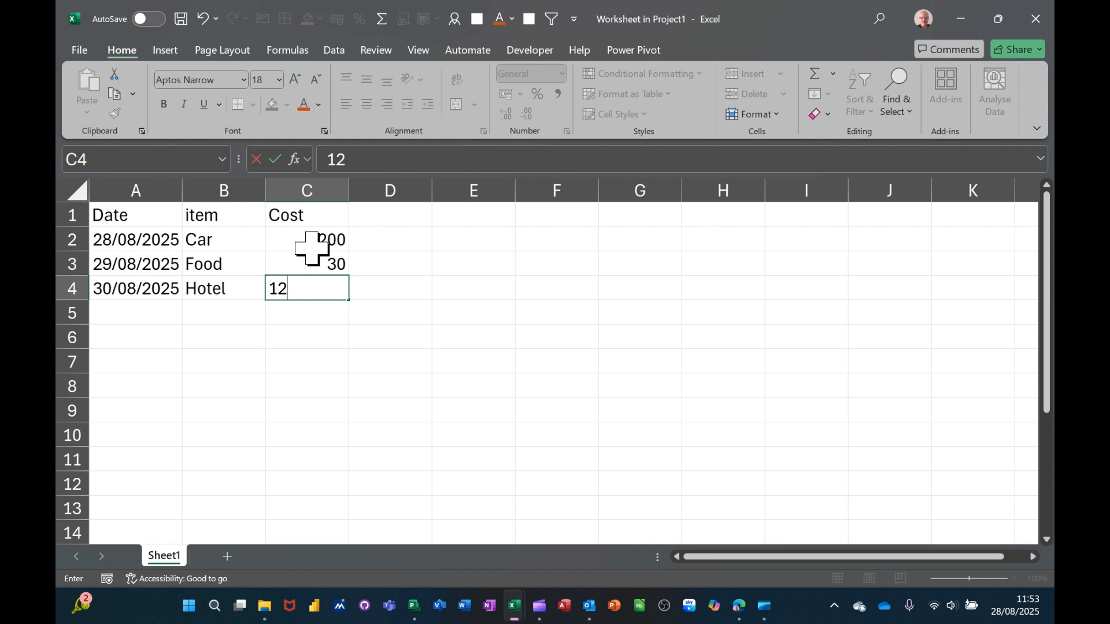
pyautogui.write('5')
pyautogui.click(315, 317)
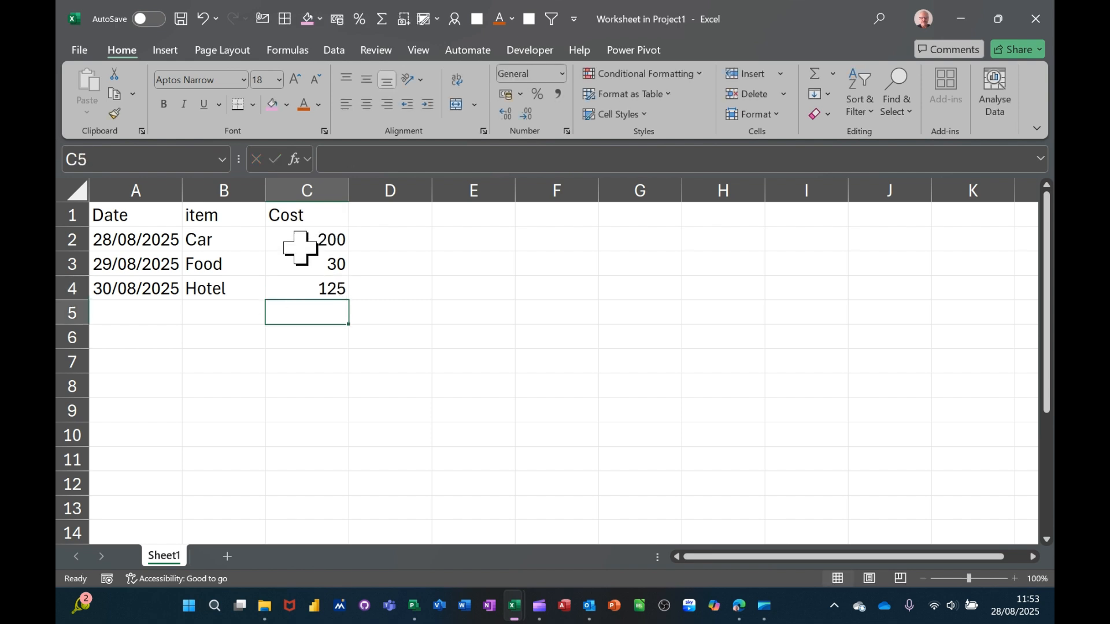
# Apply the pound accounting format to C2:C4 and total the costs in C5 with =SUM(C2:C4)
pyautogui.moveTo(297, 240); pyautogui.dragTo(297, 287)
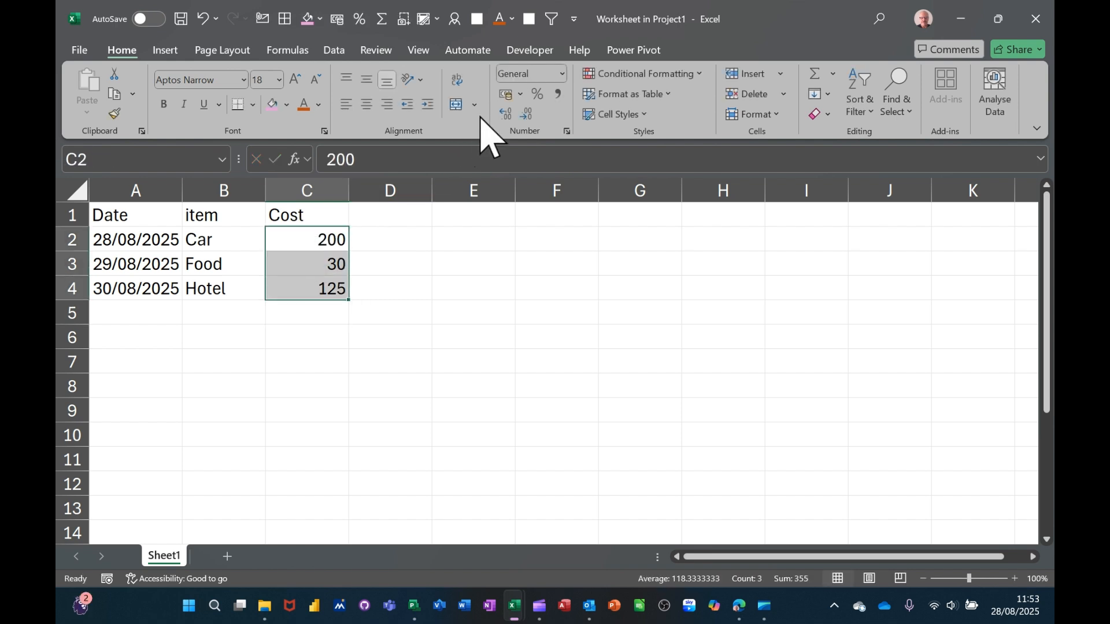
pyautogui.click(504, 95)
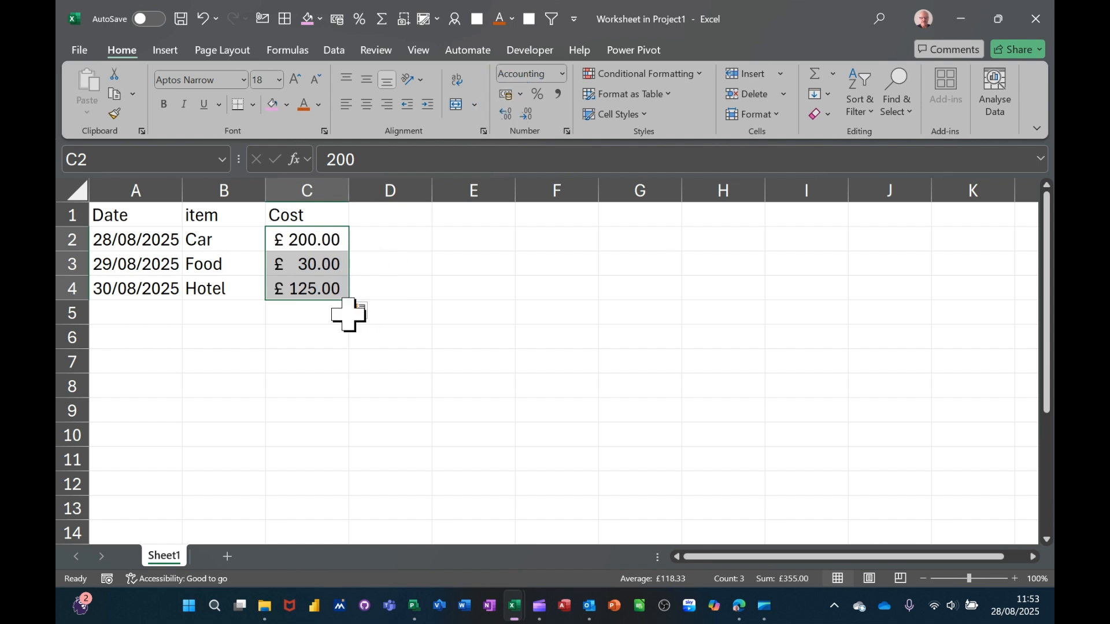
pyautogui.click(305, 312)
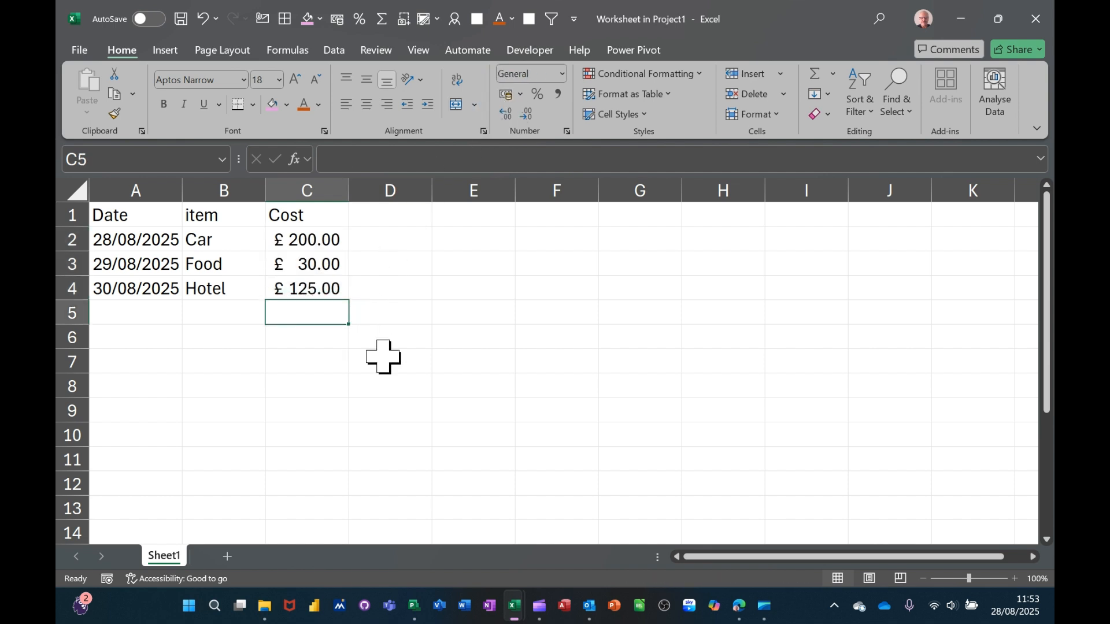
pyautogui.hotkey('alt', '=')
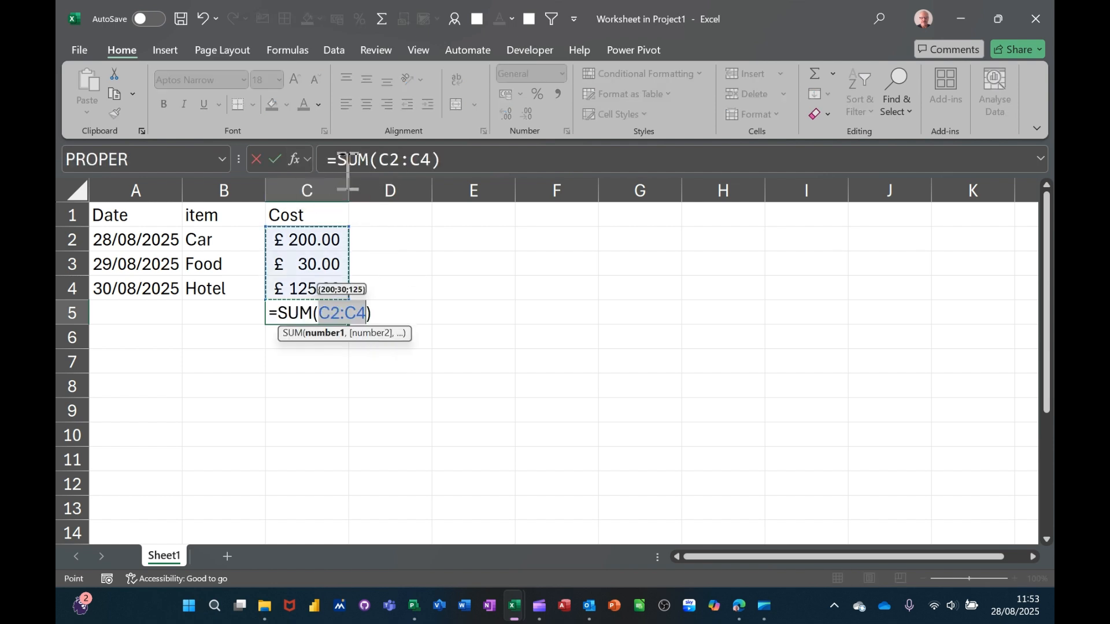
pyautogui.click(276, 159)
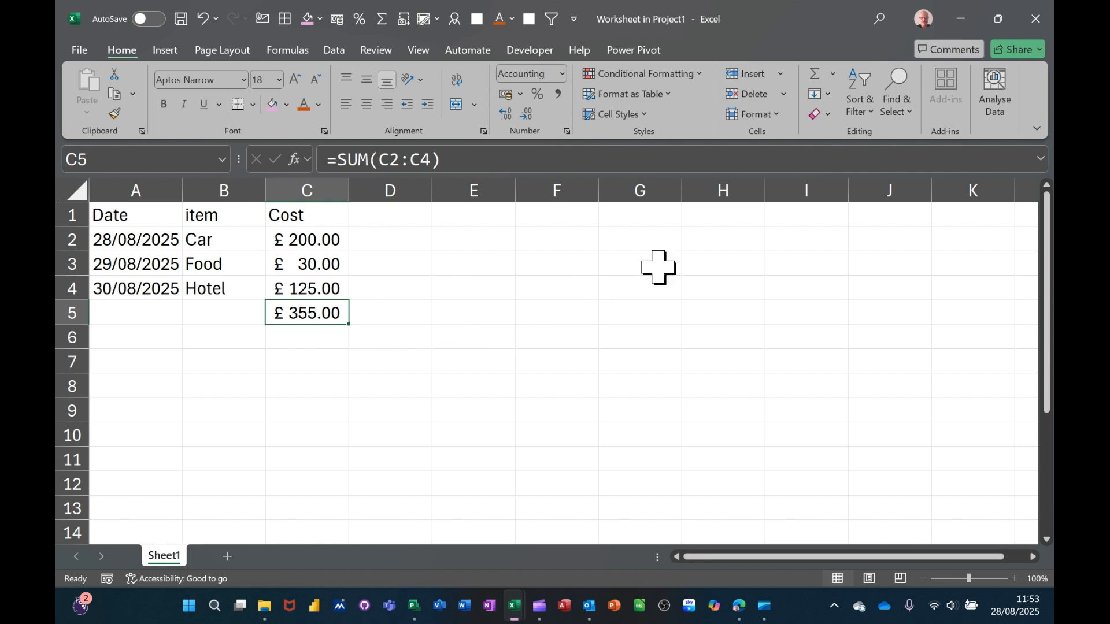
# Close the embedded worksheet to return to Project and save Task 2's information
pyautogui.click(1035, 18)
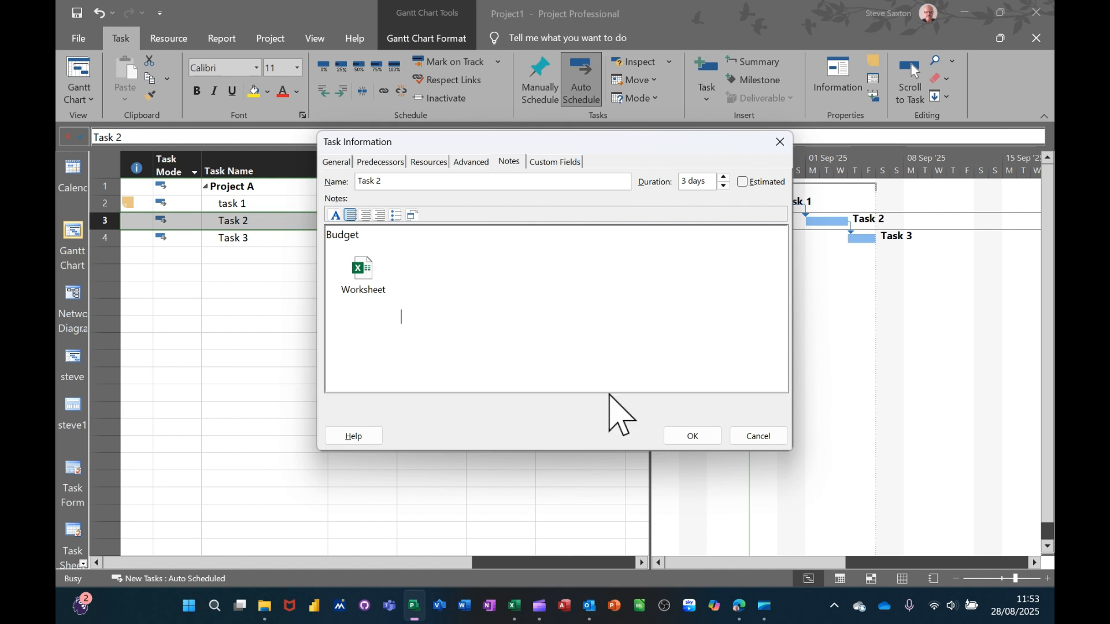
pyautogui.click(687, 435)
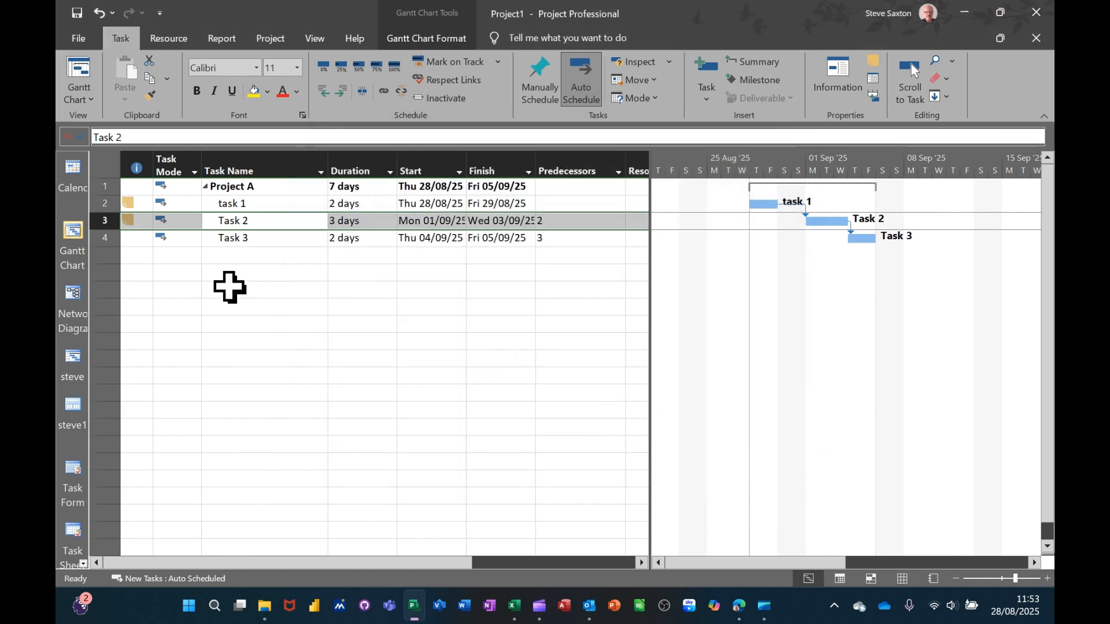
pyautogui.moveTo(133, 224)
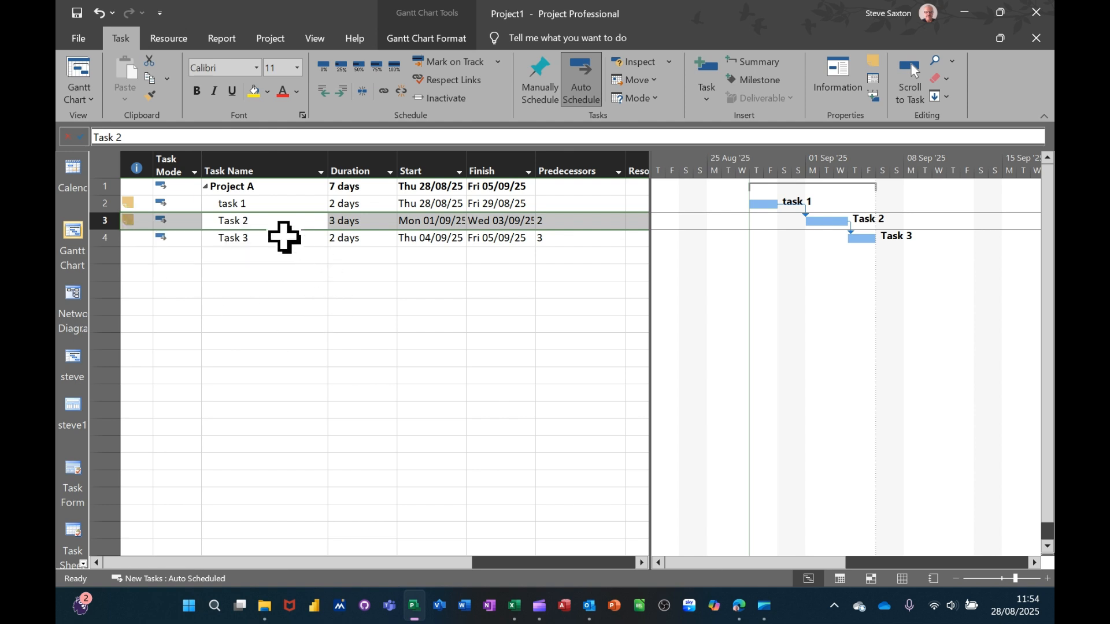
# Reopen Task 2's notes and open the embedded worksheet in a maximized Excel window
pyautogui.click(275, 225)
pyautogui.doubleClick(272, 223)
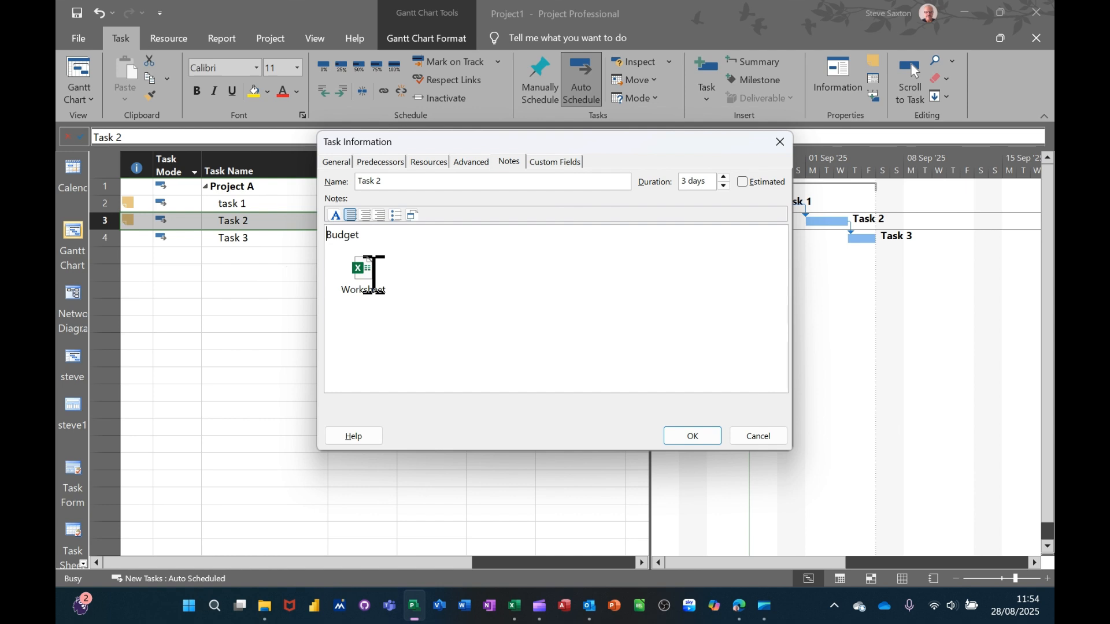
pyautogui.click(373, 276)
pyautogui.doubleClick(371, 277)
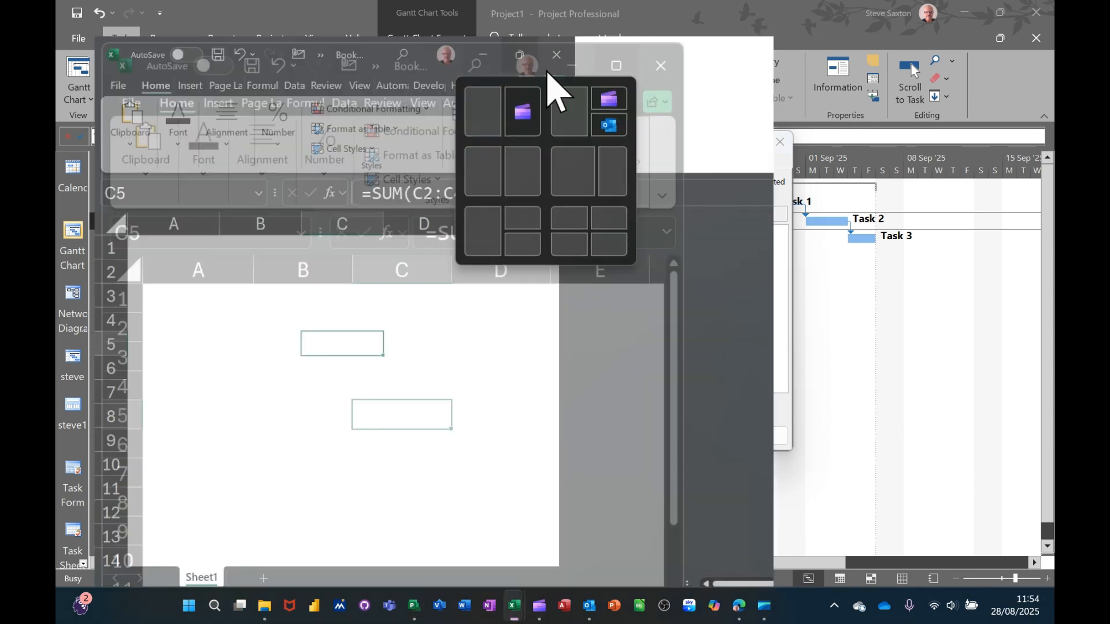
pyautogui.click(546, 73)
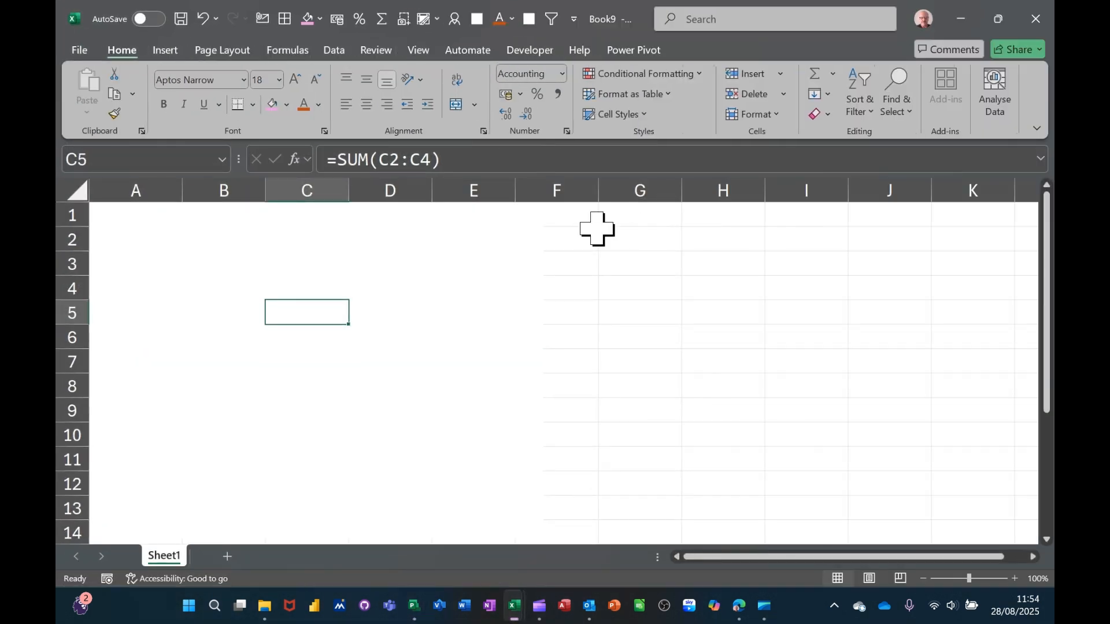
# Redraw the blank sheet area and autofit column A to the width of its dates
pyautogui.click(589, 259)
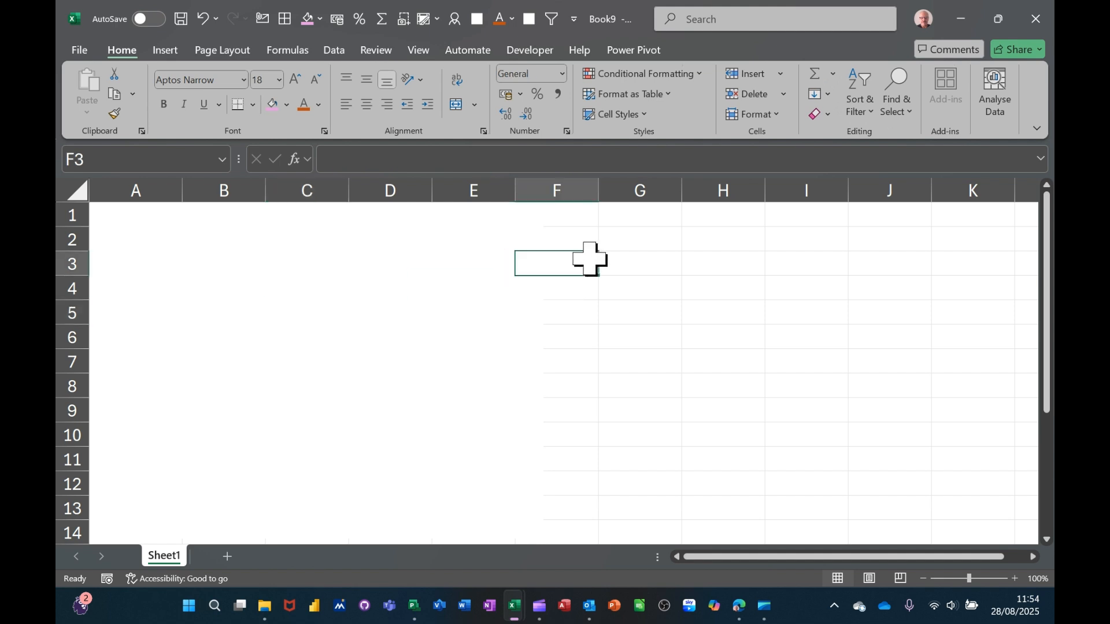
pyautogui.click(631, 245)
pyautogui.scroll(2, 636, 277)
pyautogui.scroll(-1, 631, 279)
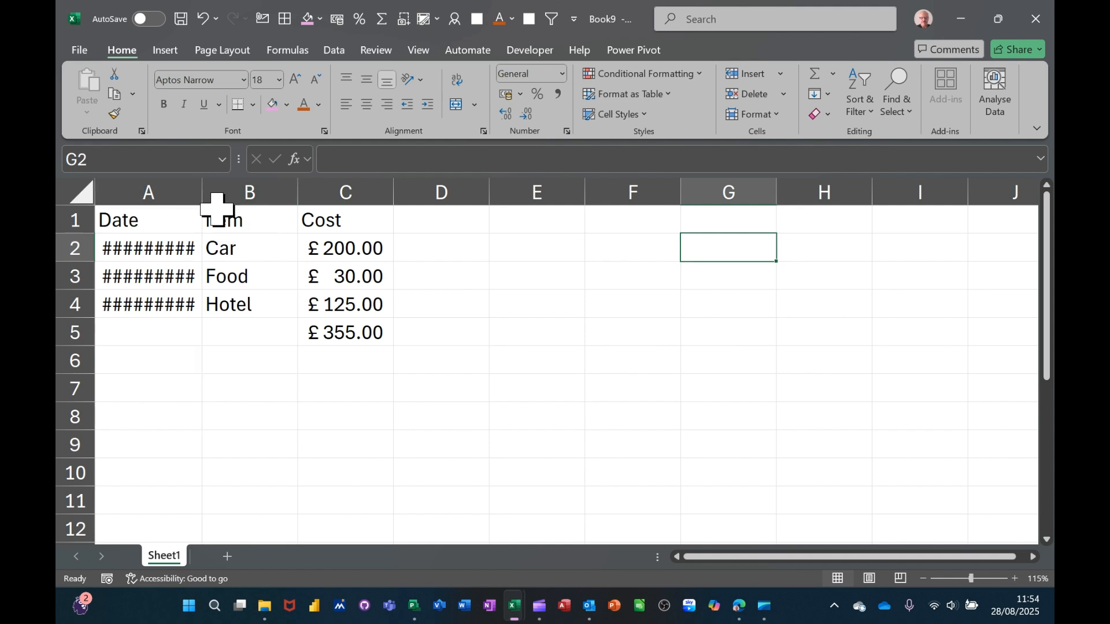
pyautogui.doubleClick(203, 194)
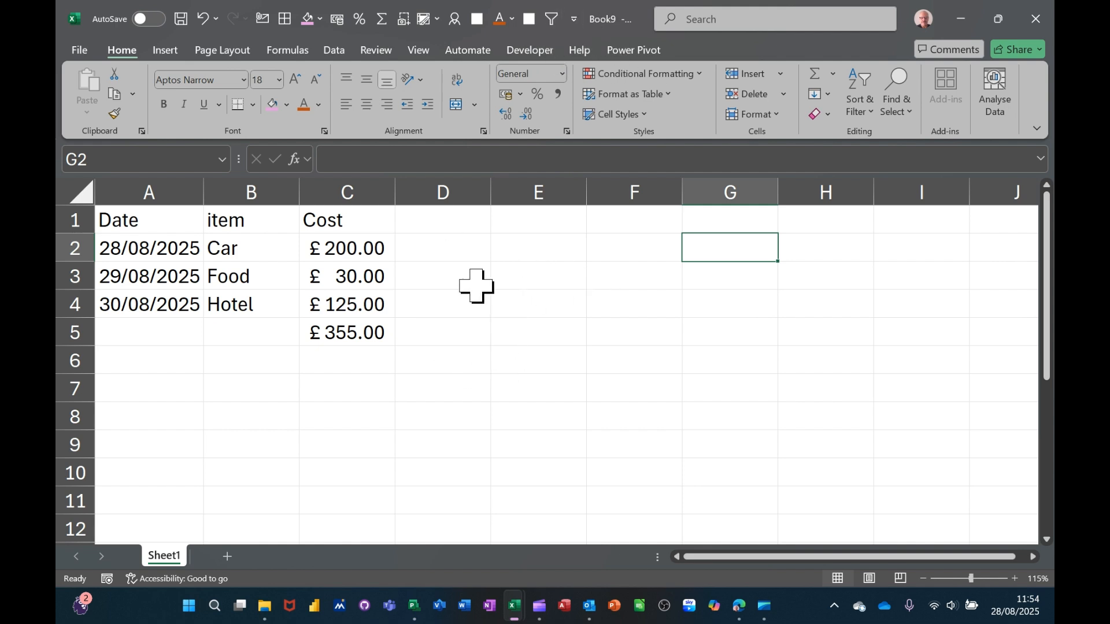
# Set the Car cost in C2 to 250, then close the worksheet and save Task 2's information in Project
pyautogui.click(373, 253)
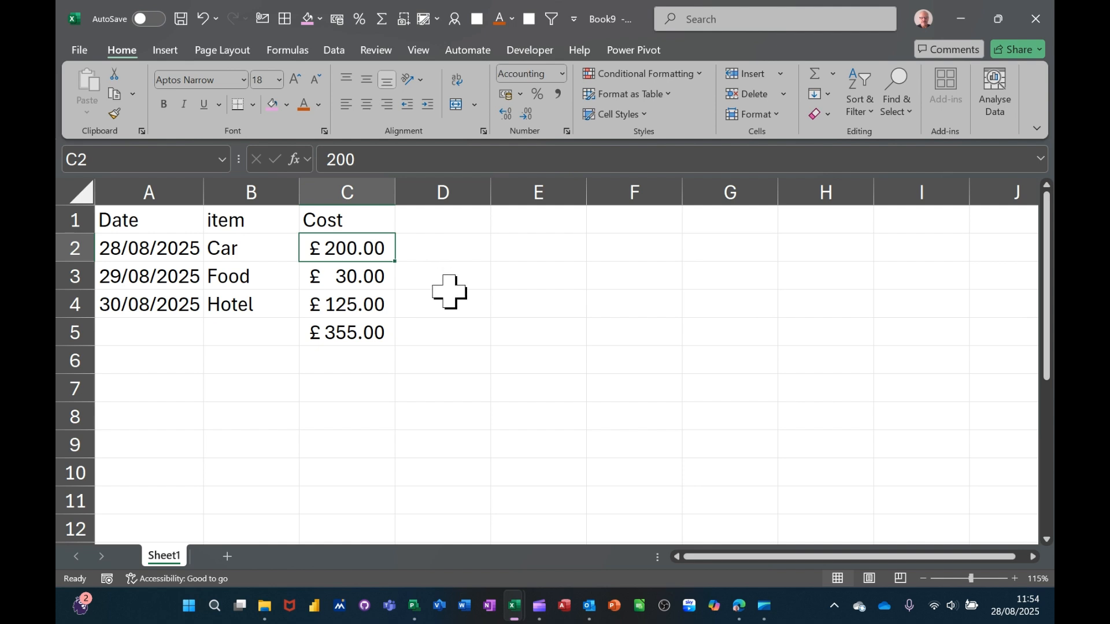
pyautogui.write('2')
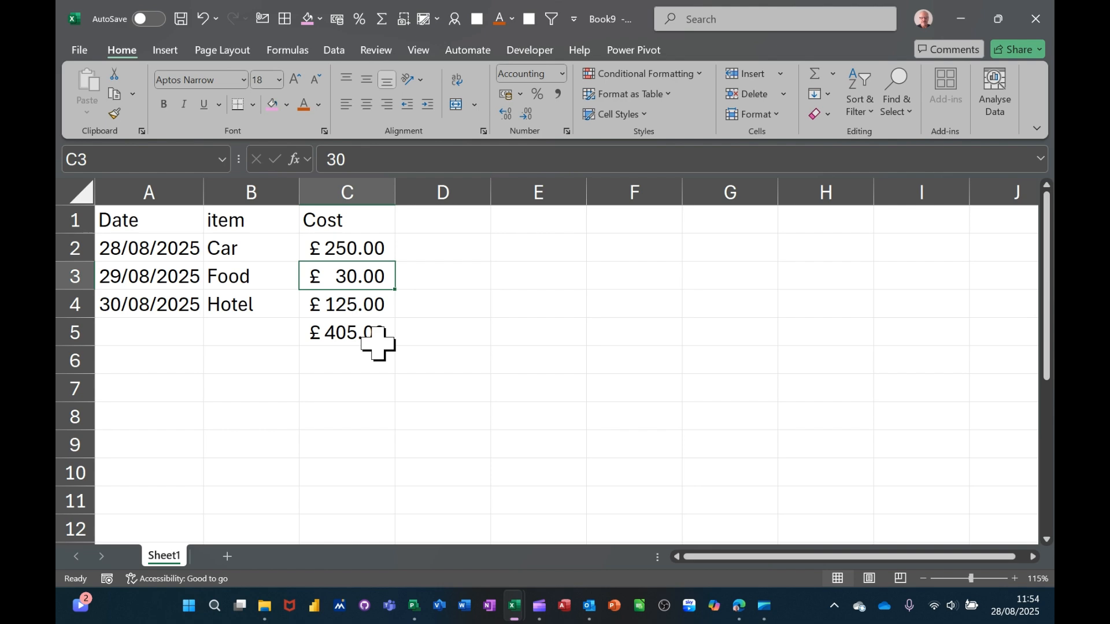
pyautogui.click(1036, 20)
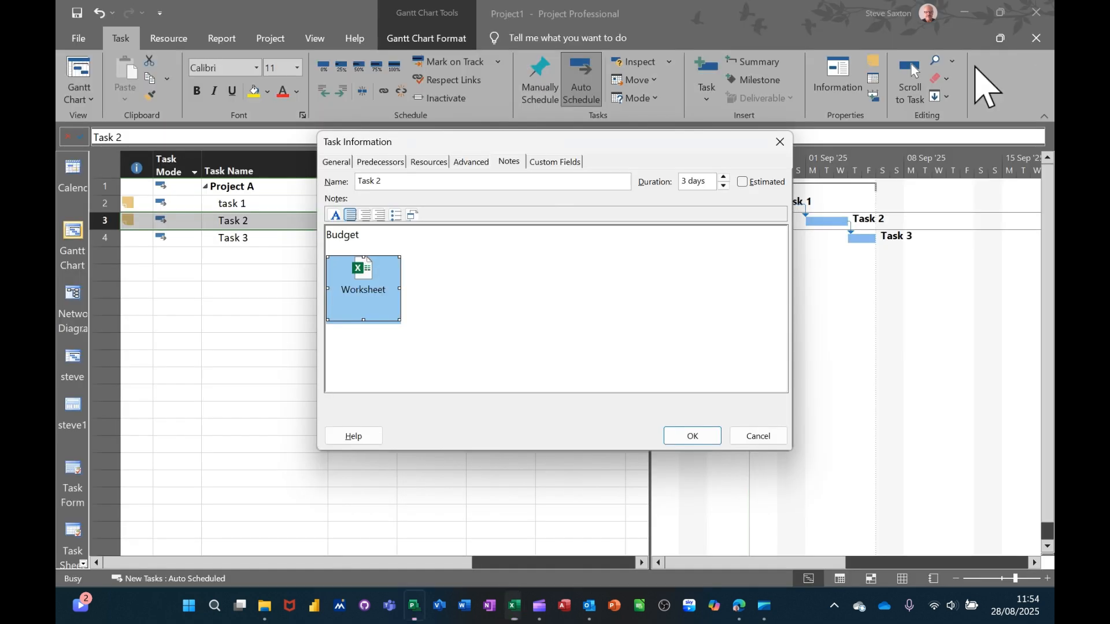
pyautogui.click(695, 435)
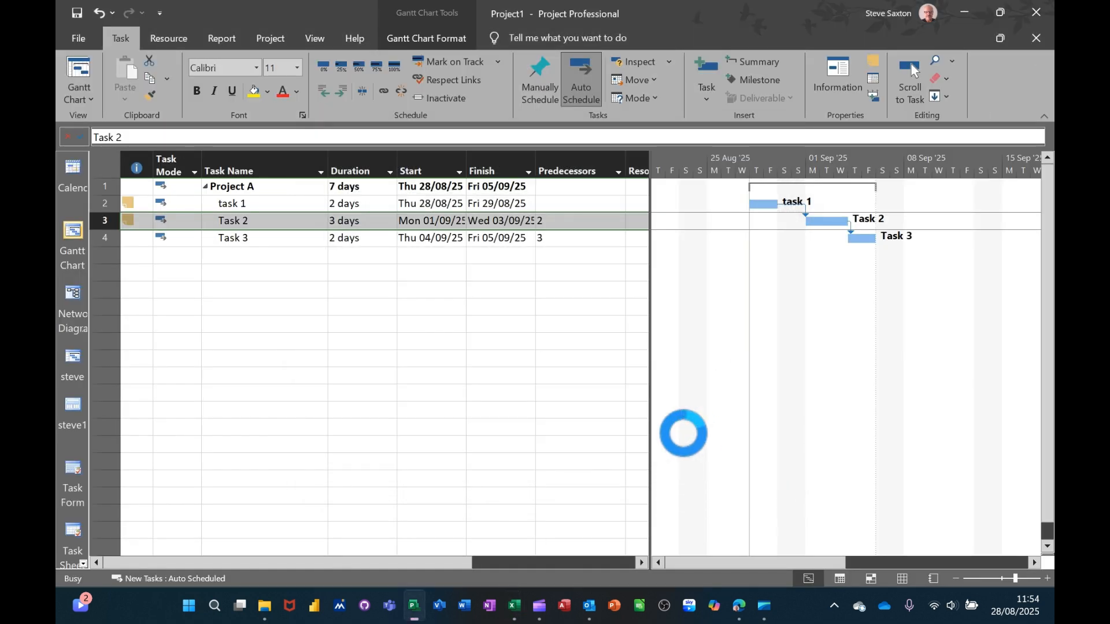
# Reopen Task 2's notes, check the embedded budget worksheet in a maximized Excel window, then return to Project and confirm the task information
pyautogui.doubleClick(259, 225)
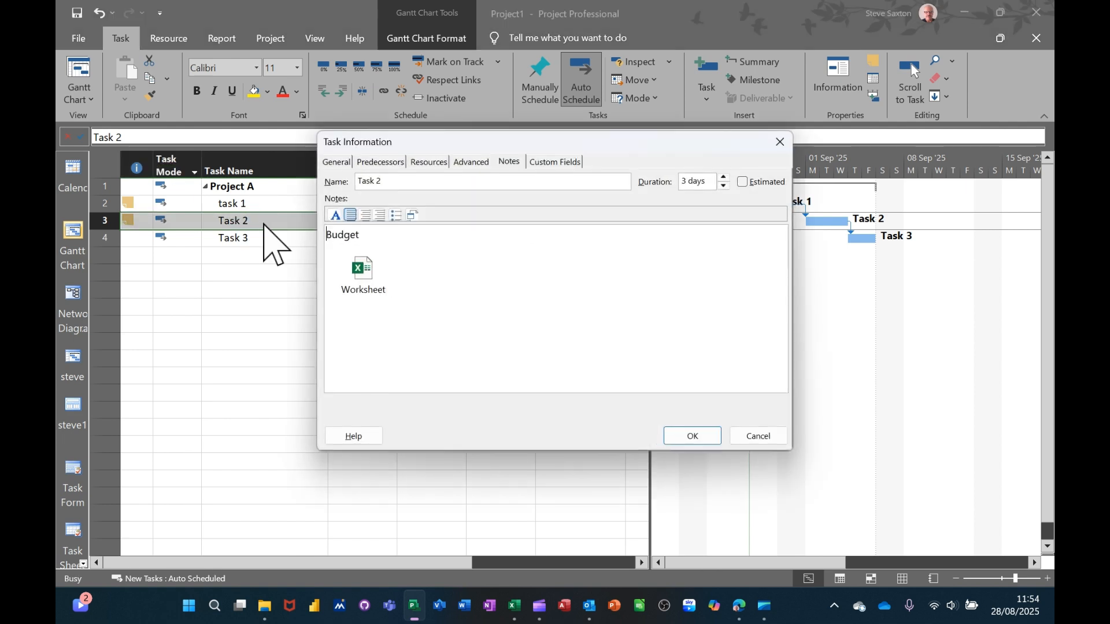
pyautogui.click(367, 277)
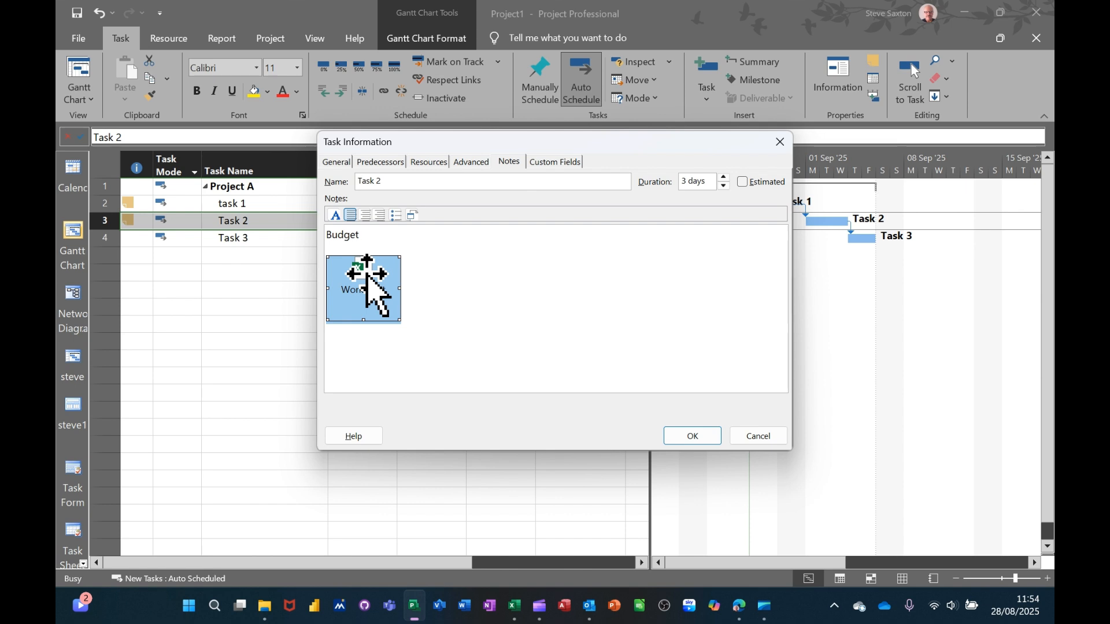
pyautogui.doubleClick(367, 276)
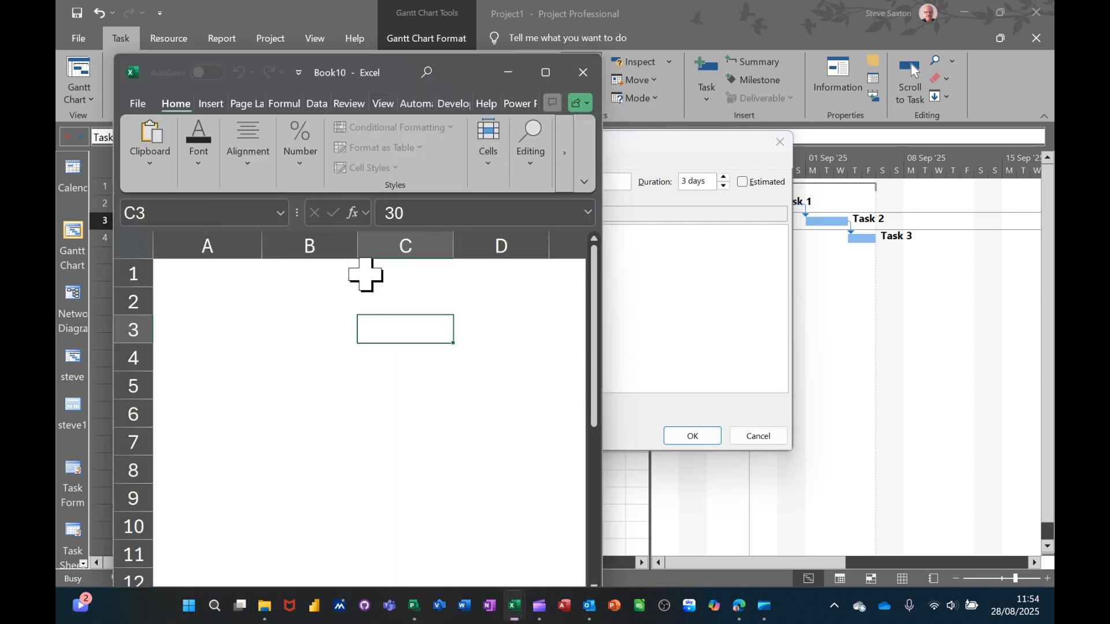
pyautogui.click(545, 73)
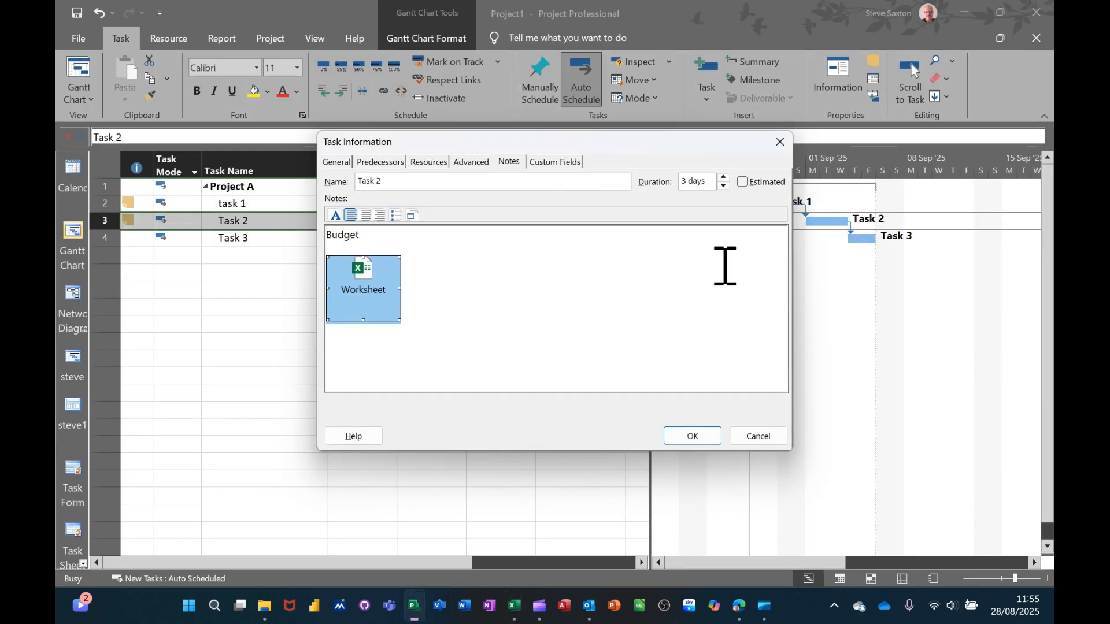
pyautogui.click(696, 439)
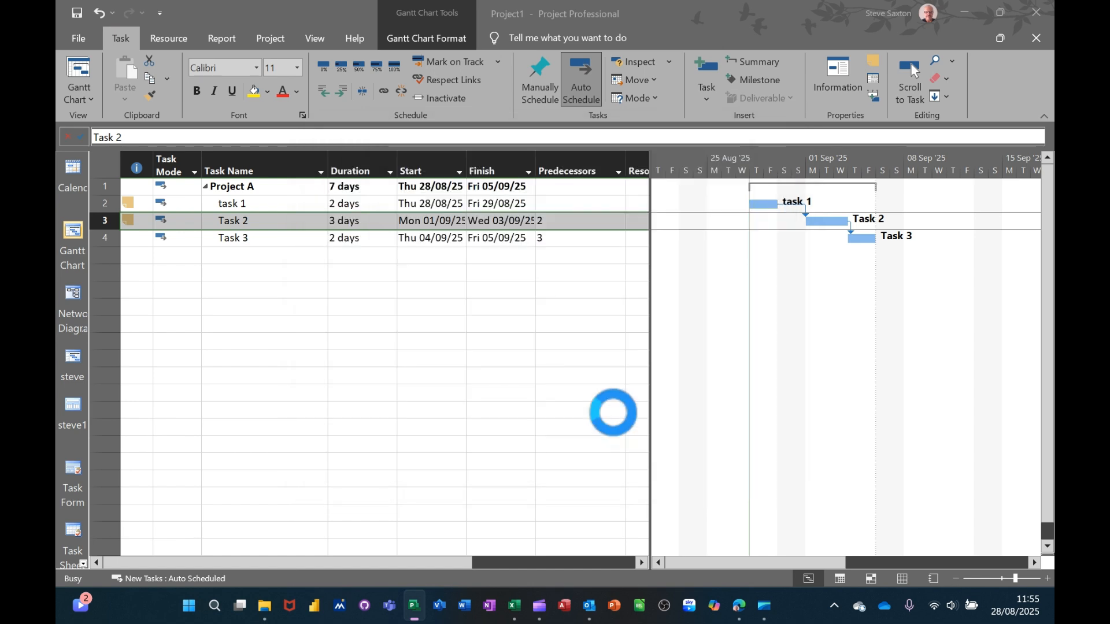
pyautogui.click(263, 261)
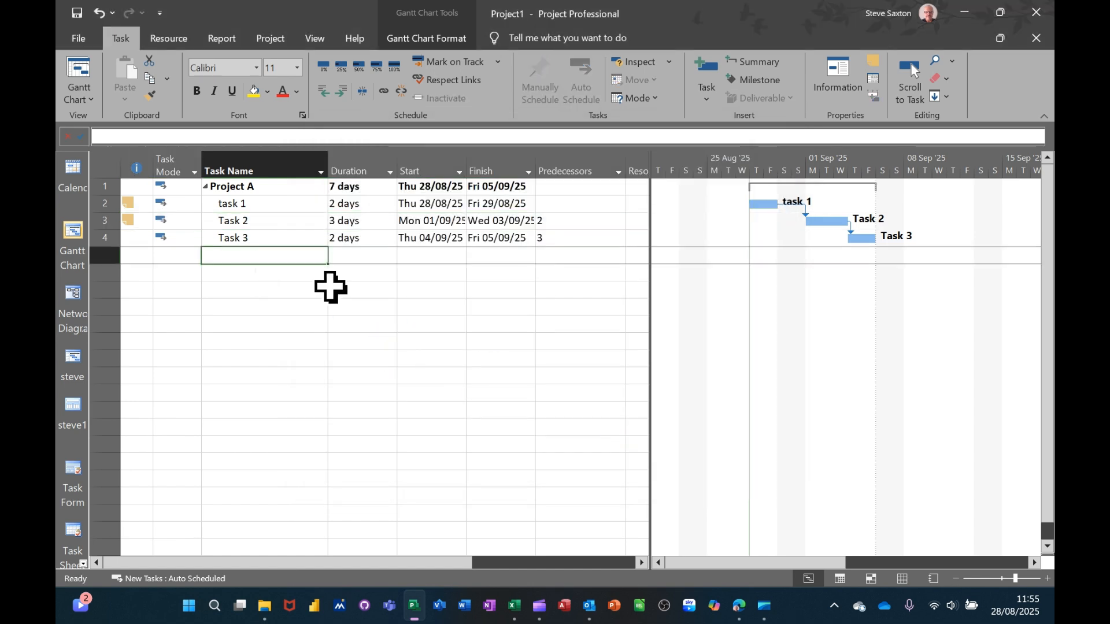
# View the linked Excel table in task 1's Specification notes and leave the task information without changes
pyautogui.click(264, 205)
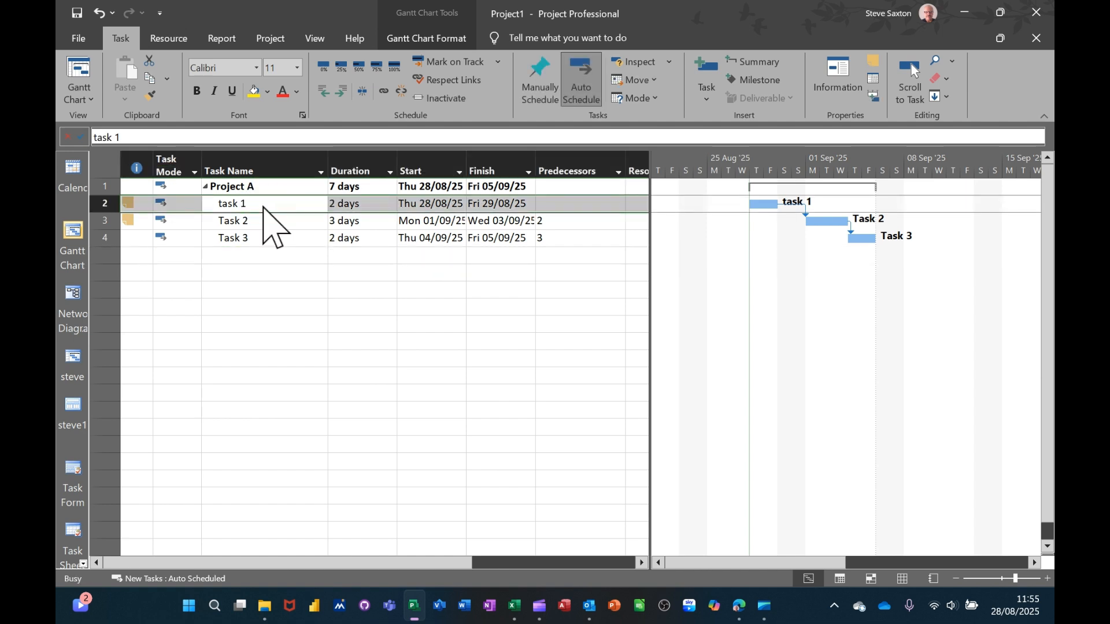
pyautogui.doubleClick(264, 205)
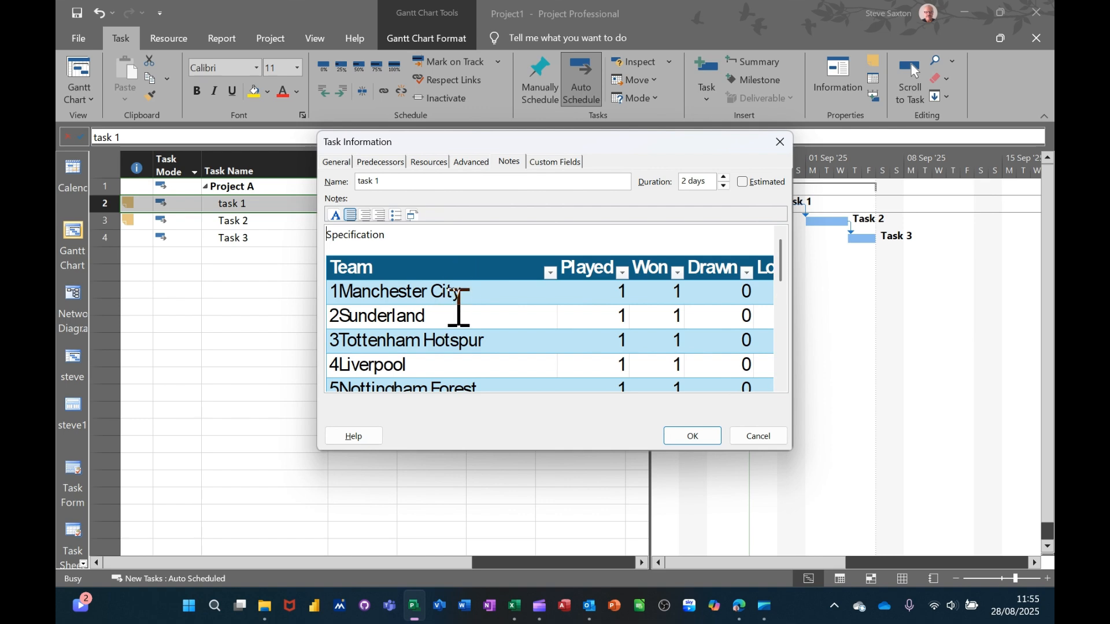
pyautogui.click(762, 439)
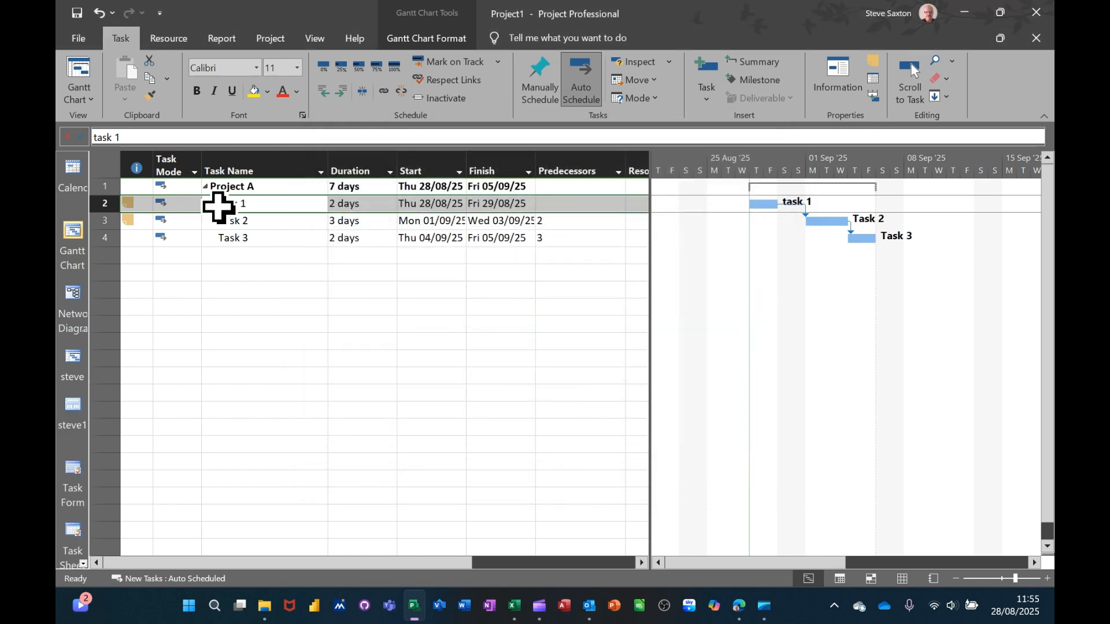
pyautogui.moveTo(275, 219); pyautogui.dragTo(272, 418)
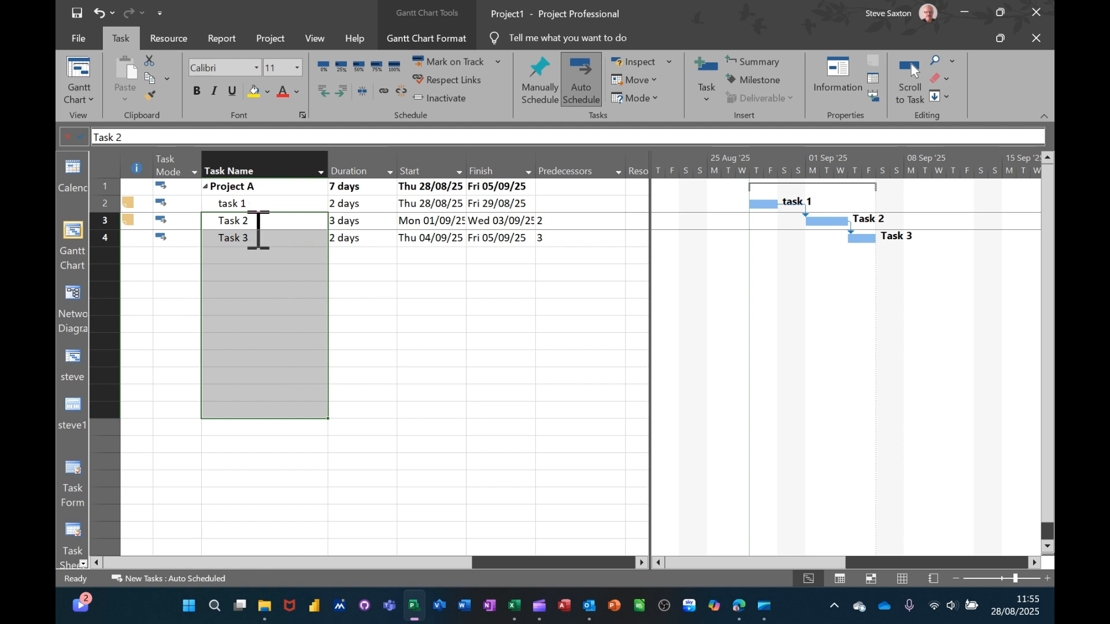
pyautogui.click(278, 265)
pyautogui.click(273, 223)
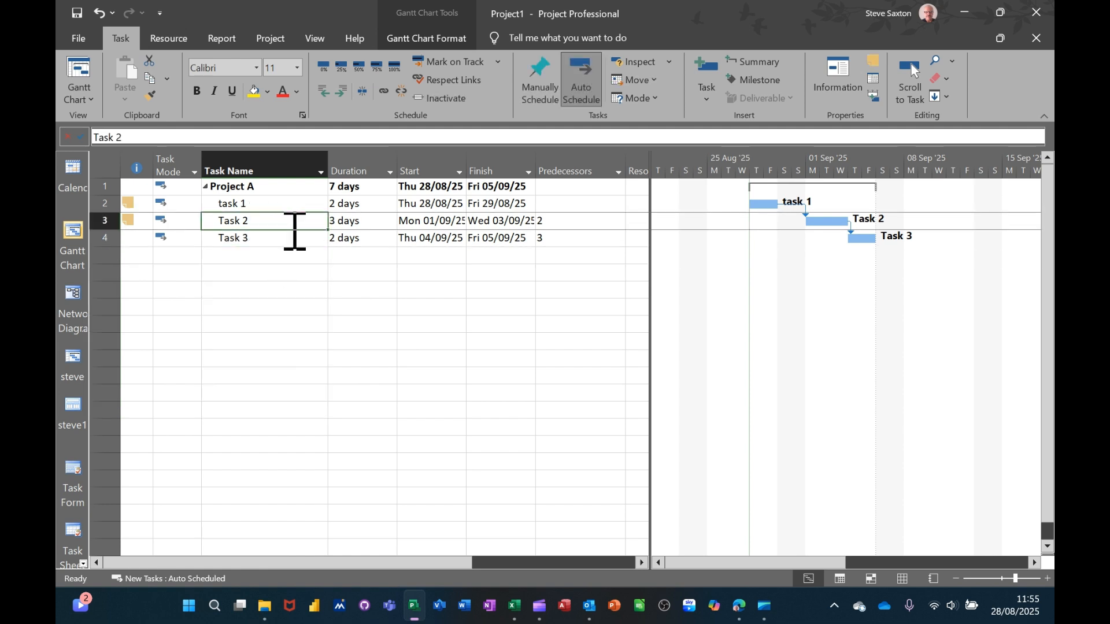